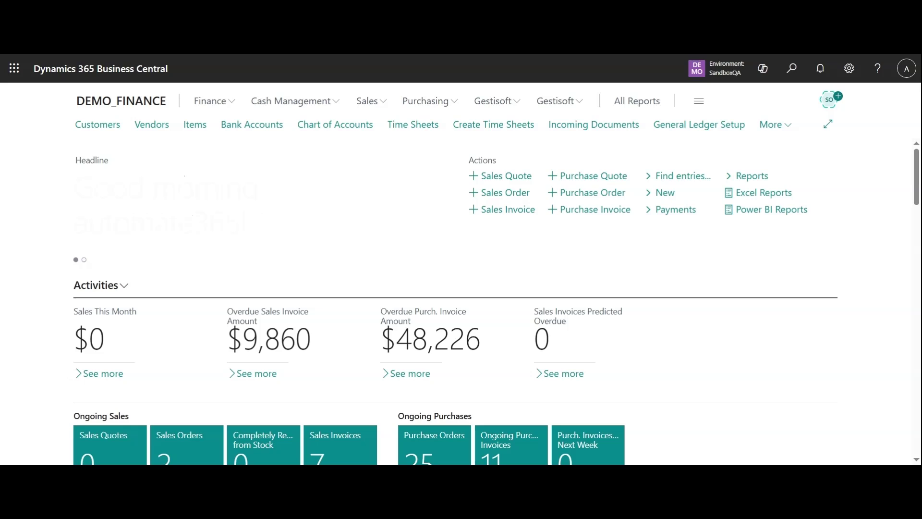
Step: Find the Request for Quotes list and create a new request for quote
{"action": "left_click", "coordinate": [793, 69]}
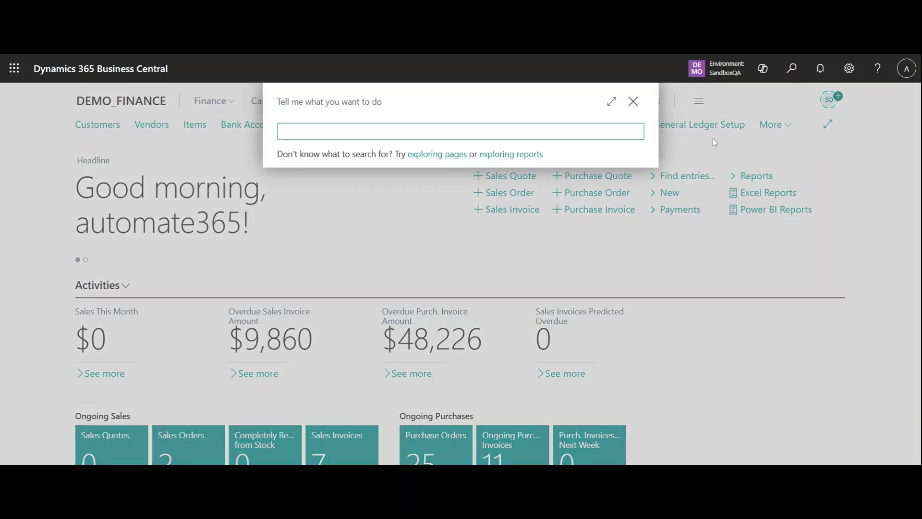
{"action": "type", "text": "request for"}
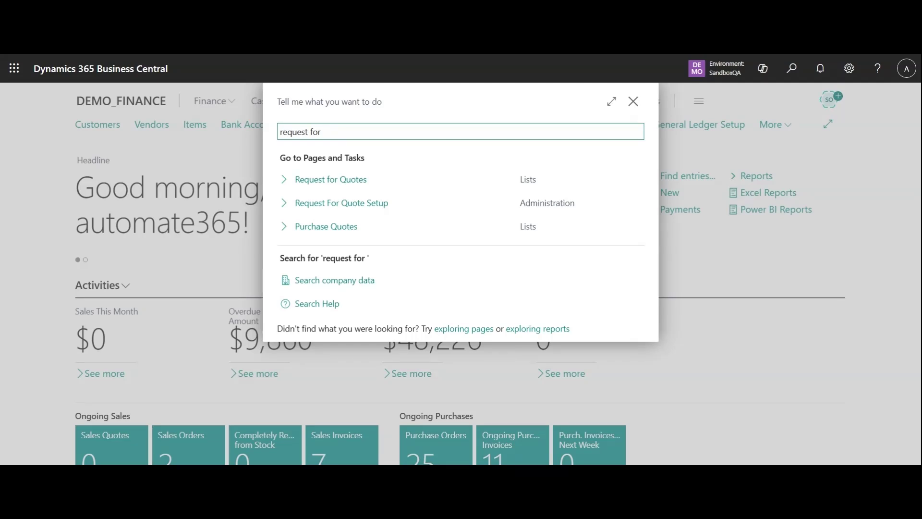
{"action": "left_click", "coordinate": [329, 180]}
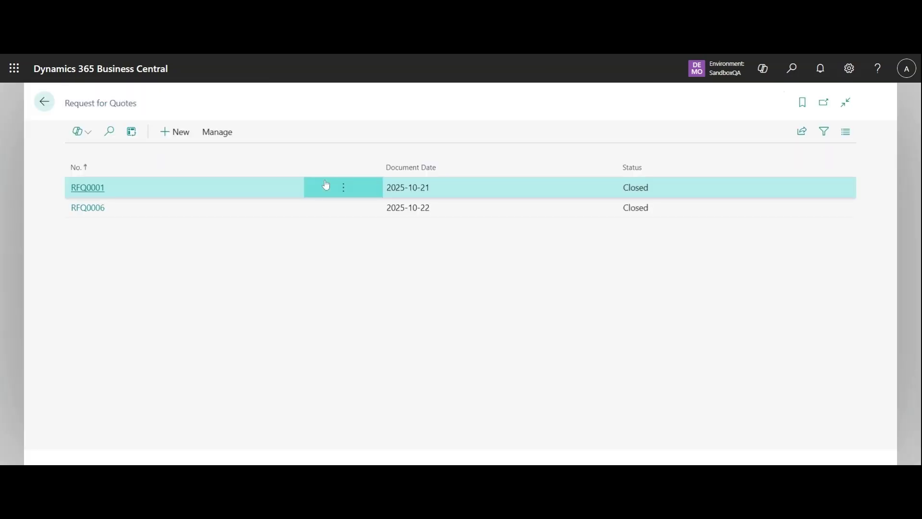
{"action": "left_click", "coordinate": [180, 131]}
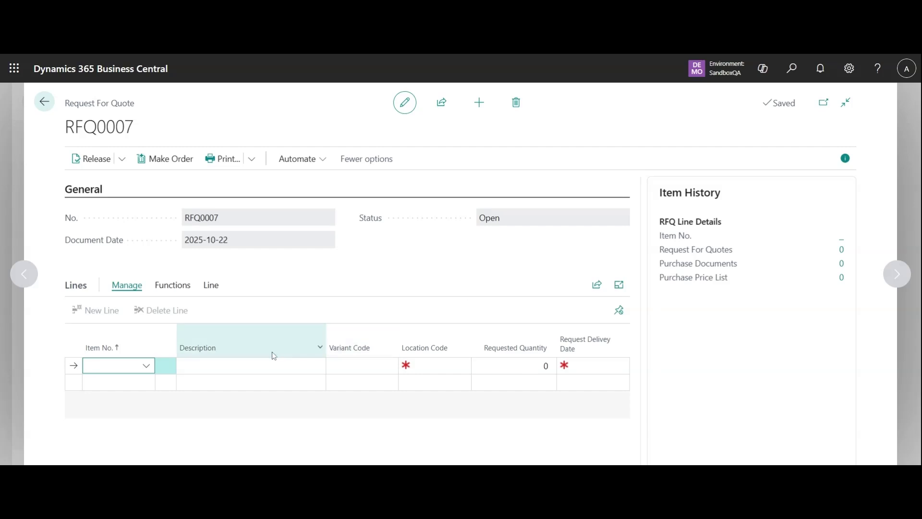
Step: Add the Water Pump item (1009) to the first line with location code 1000
{"action": "type", "text": "water"}
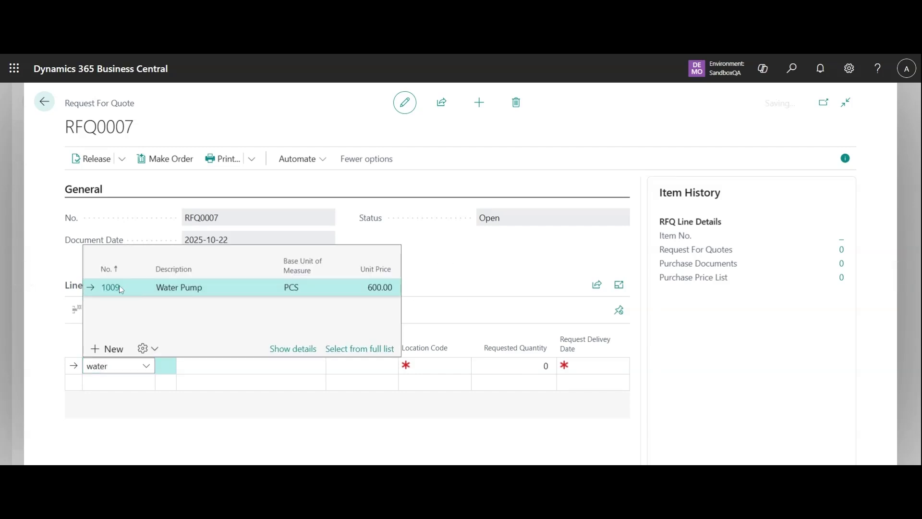
{"action": "left_click", "coordinate": [119, 286]}
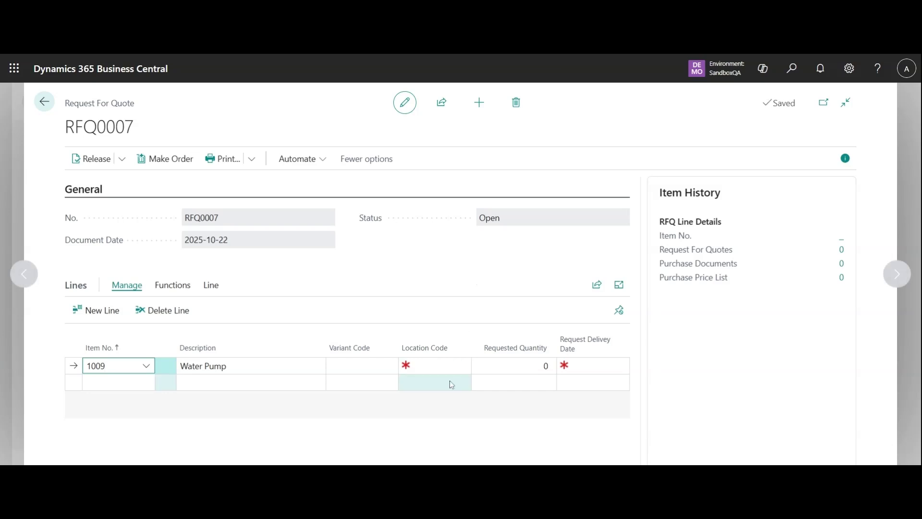
{"action": "left_click", "coordinate": [438, 366]}
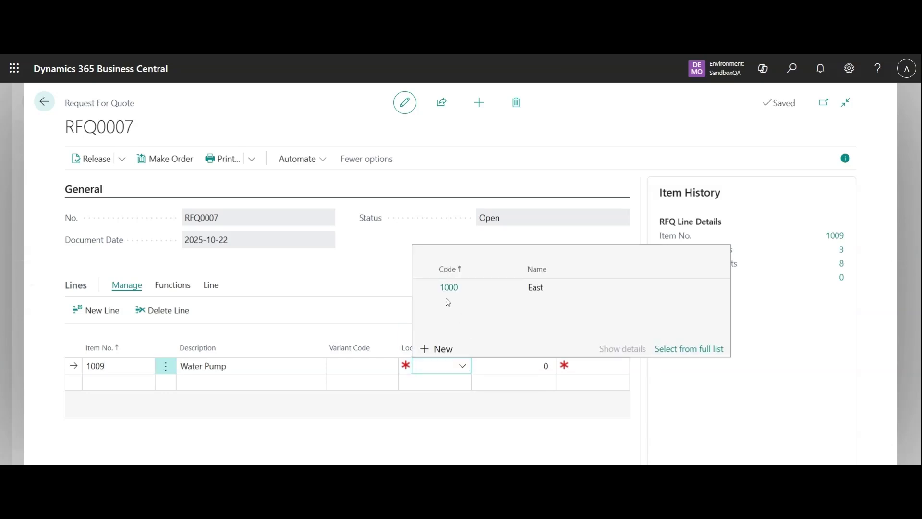
{"action": "left_click", "coordinate": [487, 288]}
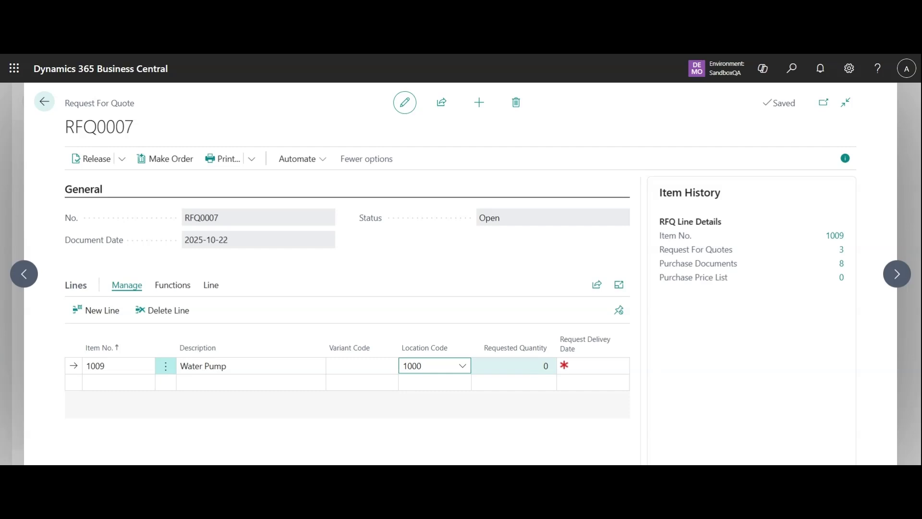
Step: Set the Water Pump line's requested quantity to 10 and its requested delivery date to 2025-10-31
{"action": "left_click", "coordinate": [514, 366]}
{"action": "type", "text": "10"}
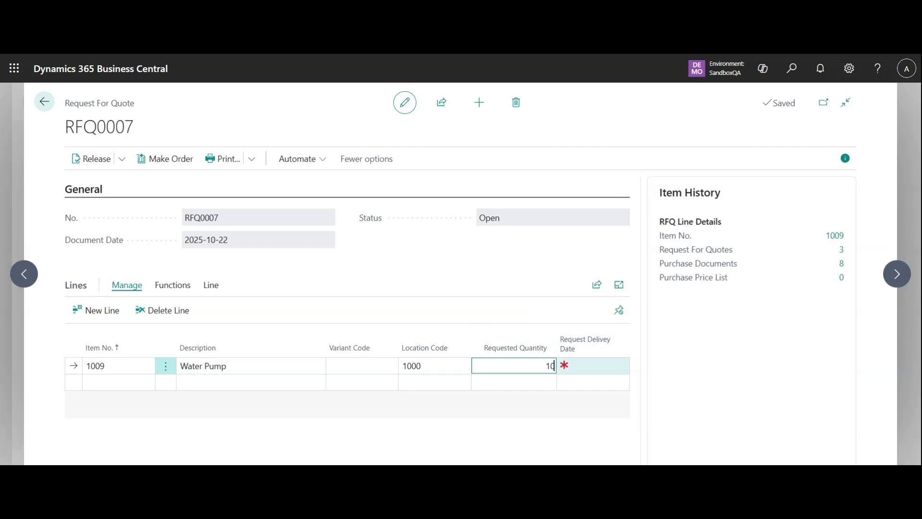
{"action": "left_click", "coordinate": [620, 366]}
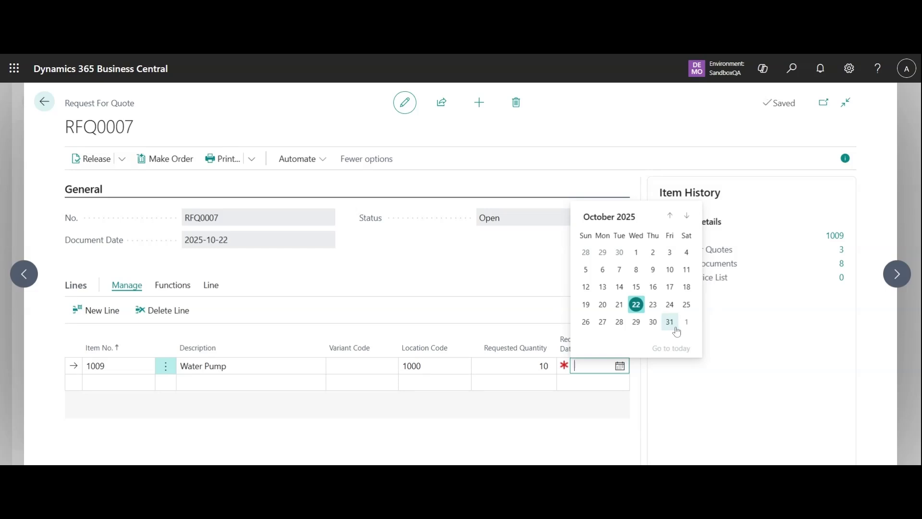
{"action": "left_click", "coordinate": [670, 320]}
{"action": "left_click", "coordinate": [521, 317]}
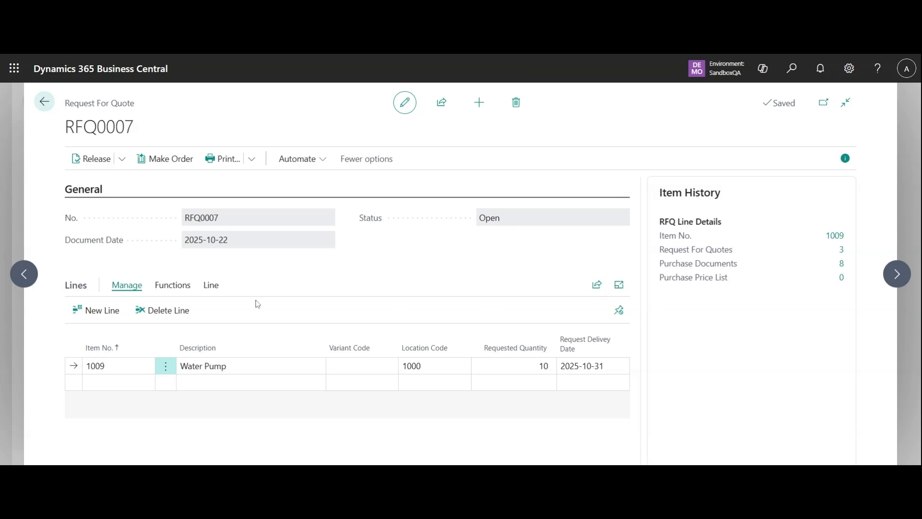
Step: Start creating quotes from the Water Pump line to bring up the vendor selection
{"action": "left_click", "coordinate": [178, 287]}
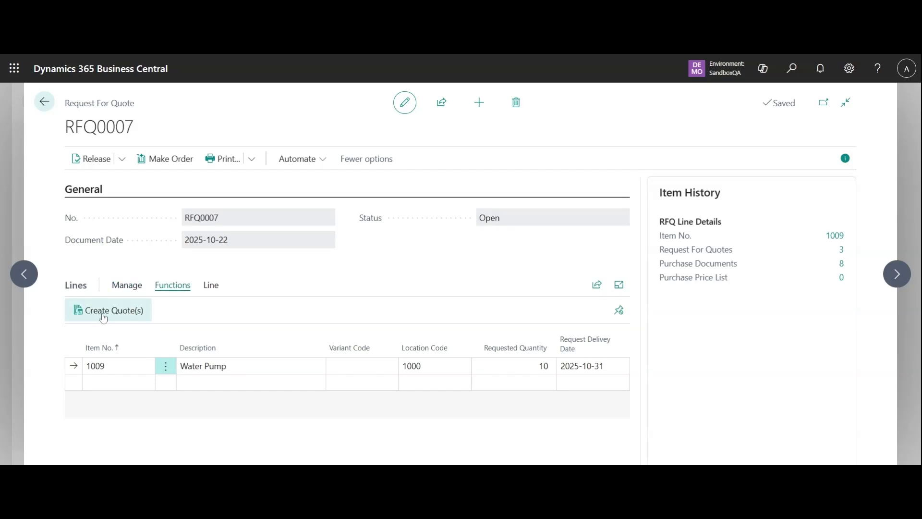
{"action": "left_click", "coordinate": [103, 317]}
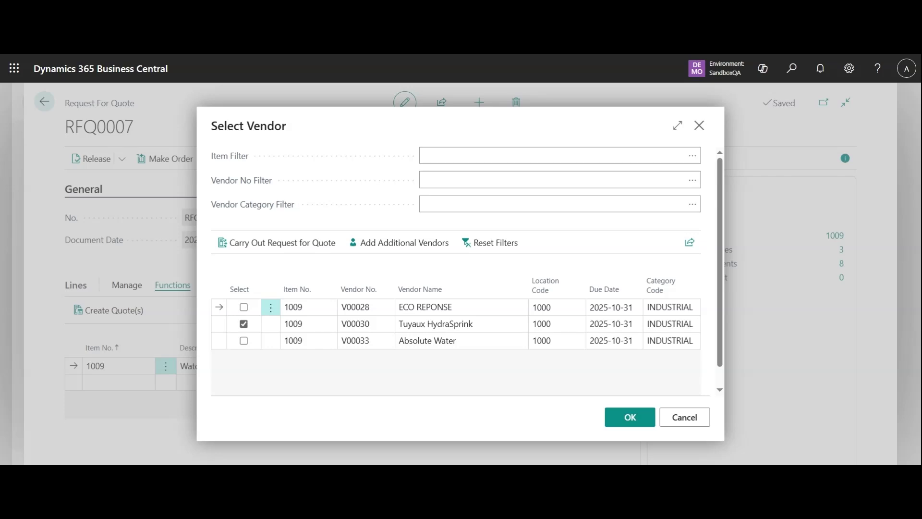
Step: Review the list of additional vendors for the item and leave it without adding any
{"action": "left_click", "coordinate": [396, 245]}
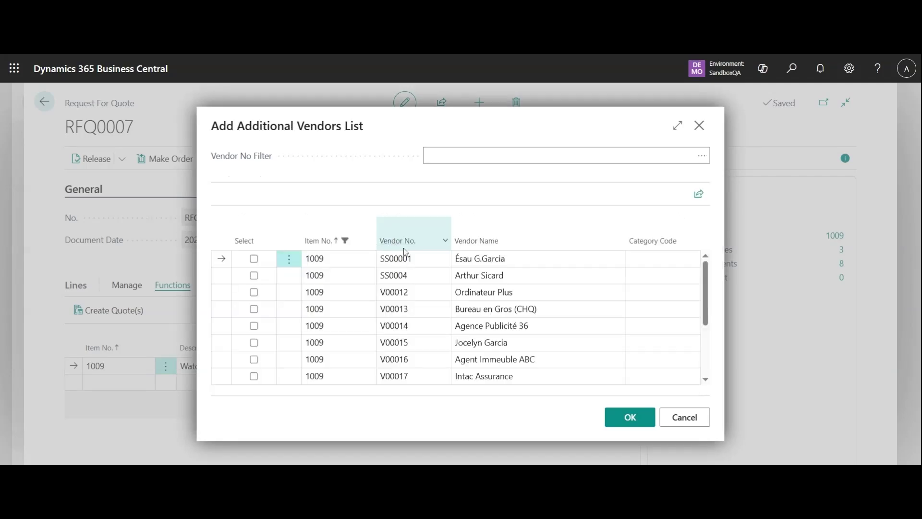
{"action": "scroll", "coordinate": [563, 300], "scroll_direction": "down", "scroll_amount": 3}
{"action": "scroll", "coordinate": [567, 321], "scroll_direction": "up", "scroll_amount": 3}
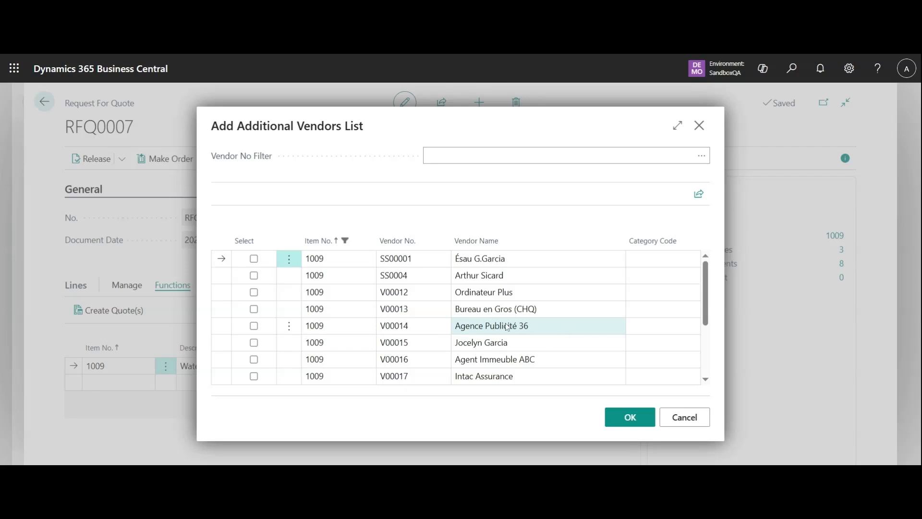
{"action": "scroll", "coordinate": [580, 343], "scroll_direction": "down", "scroll_amount": 2}
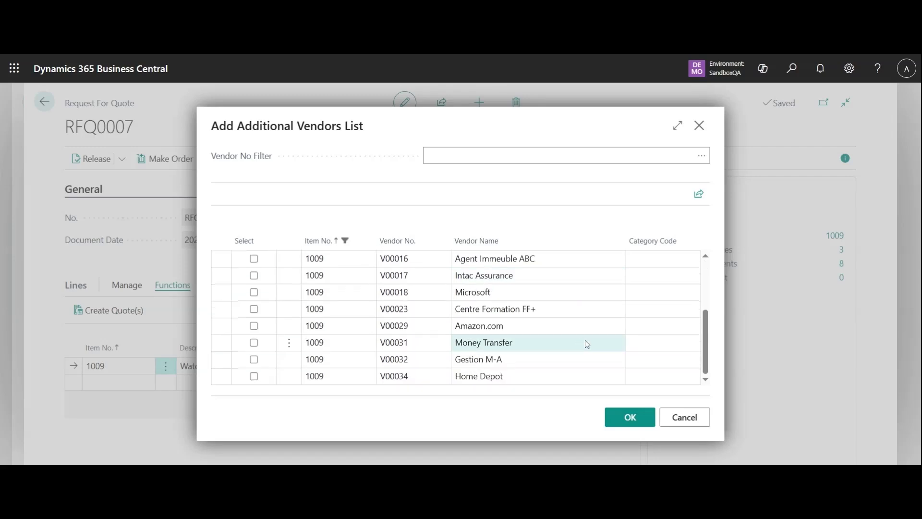
{"action": "left_click", "coordinate": [679, 419]}
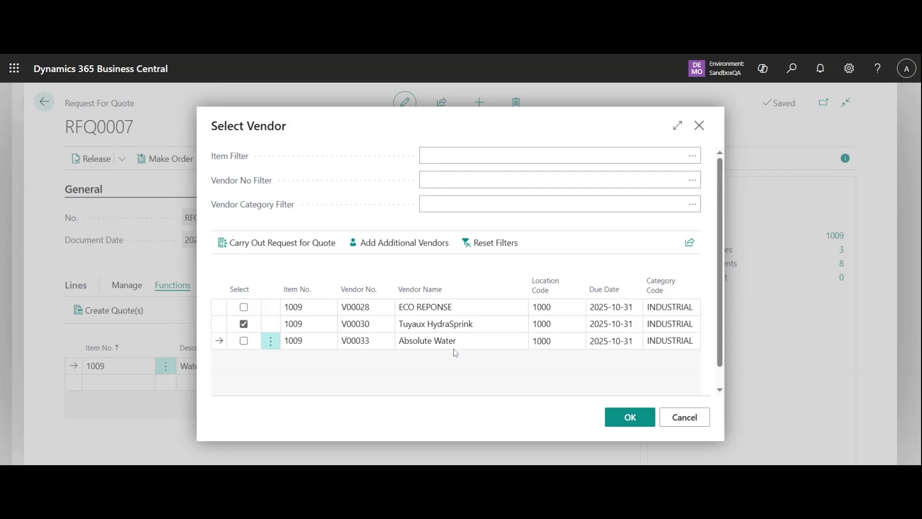
Step: Include vendors ECO REPONSE and Absolute Water in the selection and carry out the request for quote
{"action": "left_click", "coordinate": [244, 308]}
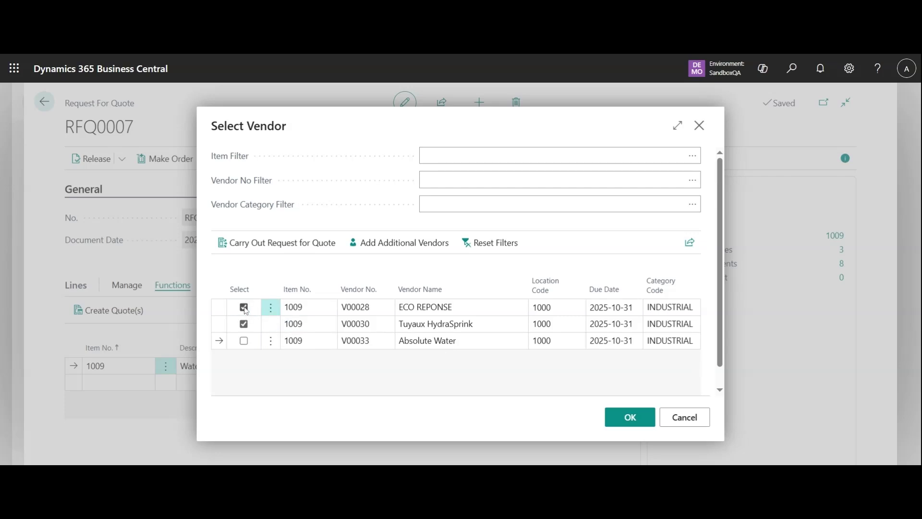
{"action": "left_click", "coordinate": [244, 341]}
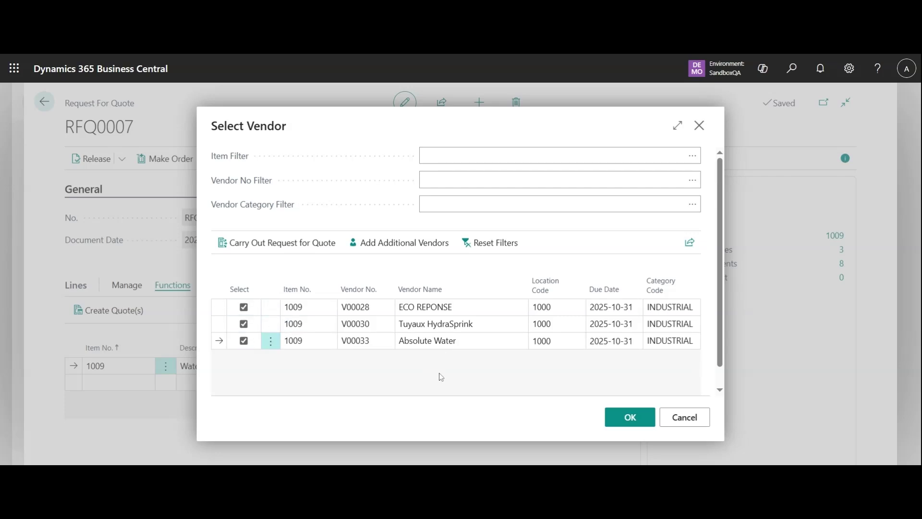
{"action": "left_click", "coordinate": [275, 253]}
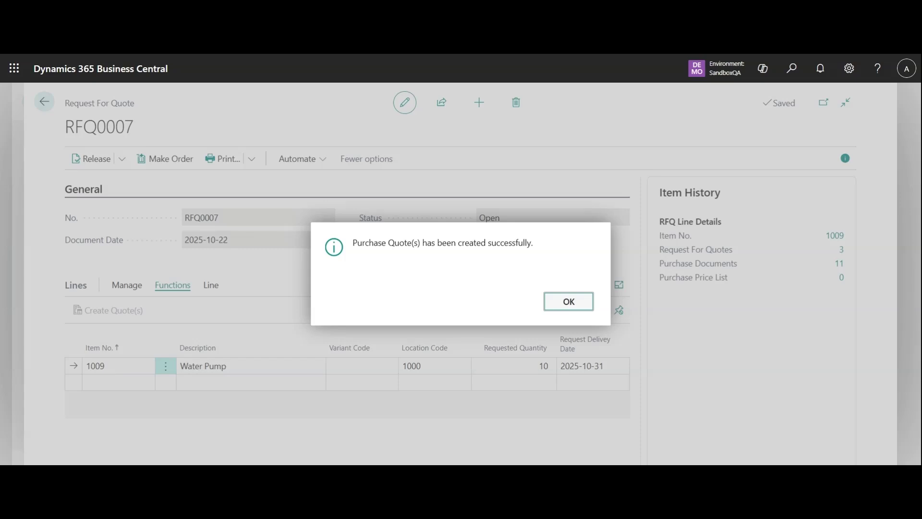
{"action": "left_click", "coordinate": [566, 307]}
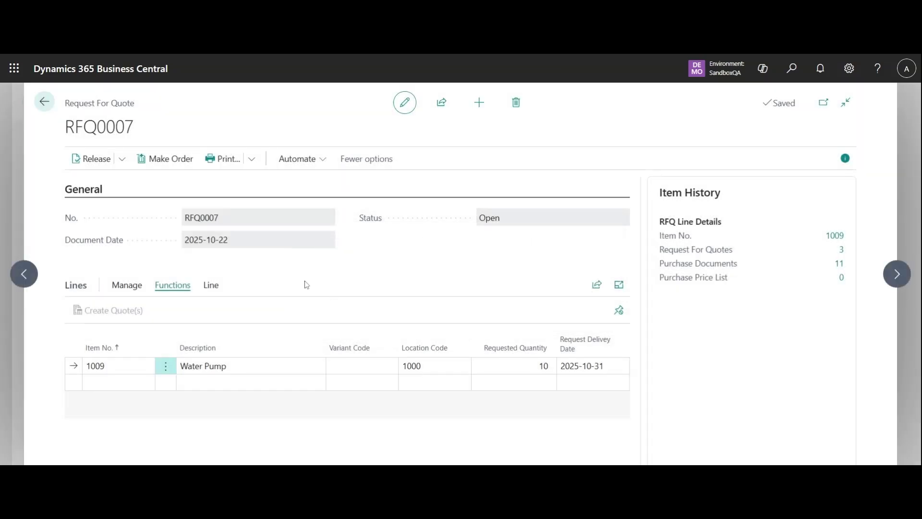
Step: Show the purchase quotes related to the Water Pump line and open the ECO REPONSE quote
{"action": "left_click", "coordinate": [218, 288]}
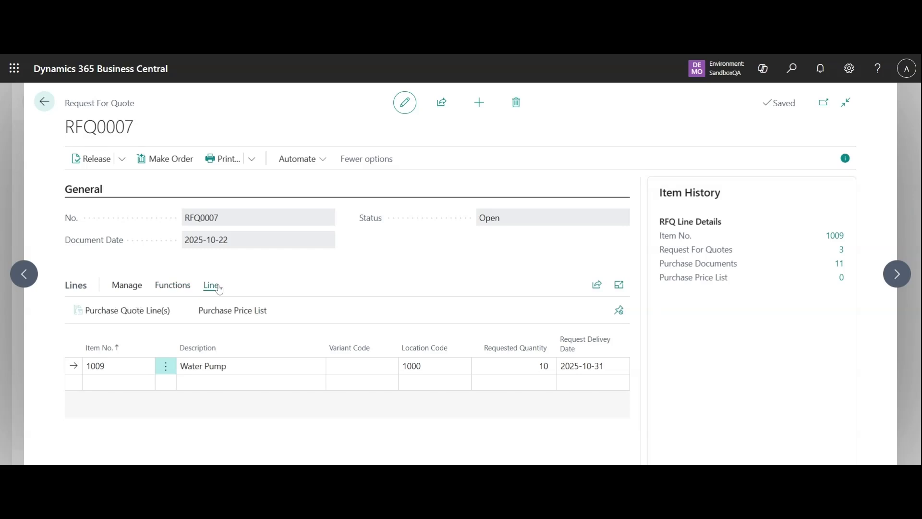
{"action": "left_click", "coordinate": [159, 318]}
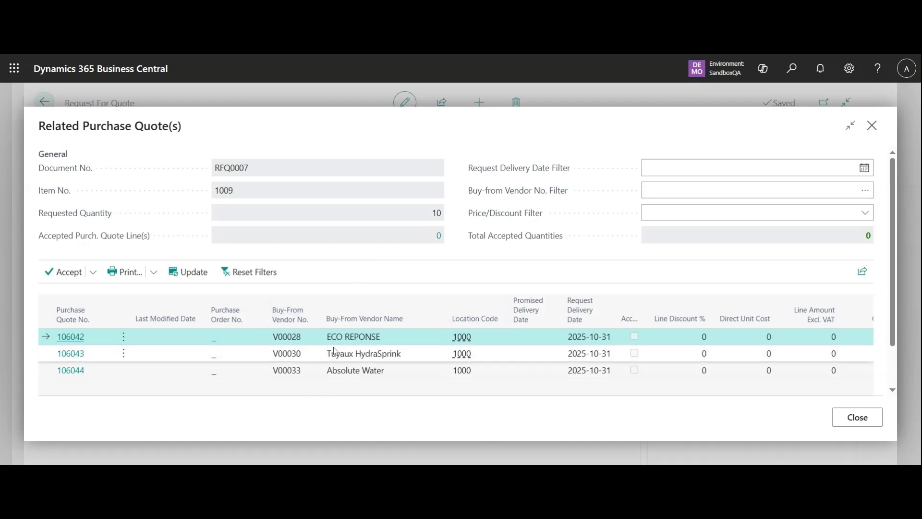
{"action": "left_click", "coordinate": [71, 343]}
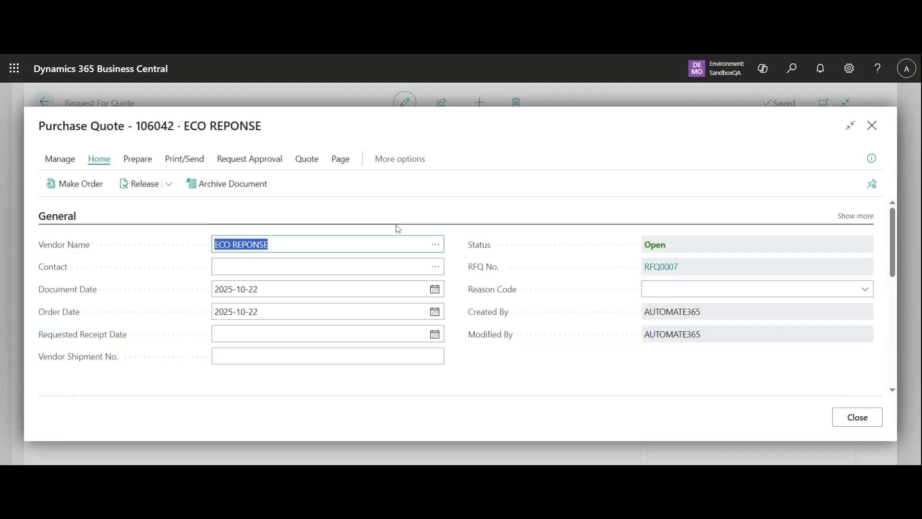
Step: Set the direct unit cost excluding tax to 250 on the ECO REPONSE quote's Water Pump line
{"action": "scroll", "coordinate": [541, 346], "scroll_direction": "down", "scroll_amount": 5}
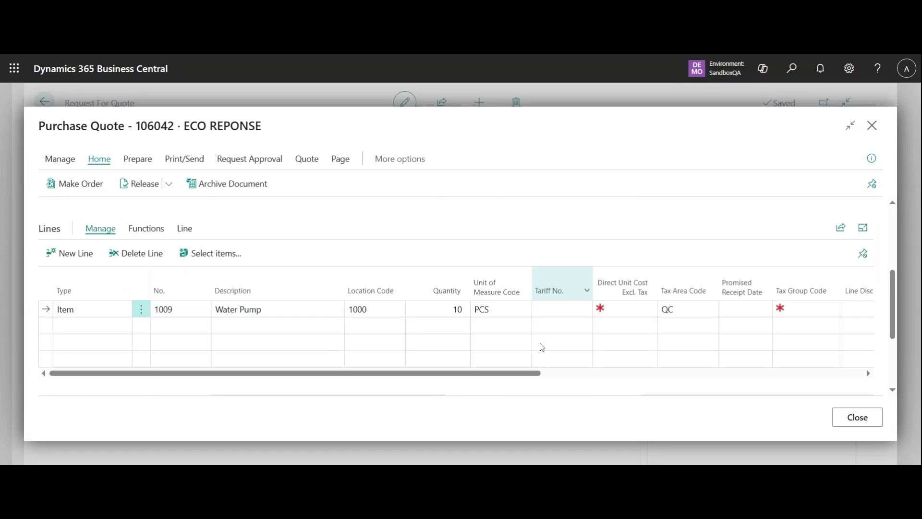
{"action": "scroll", "coordinate": [540, 346], "scroll_direction": "up", "scroll_amount": 5}
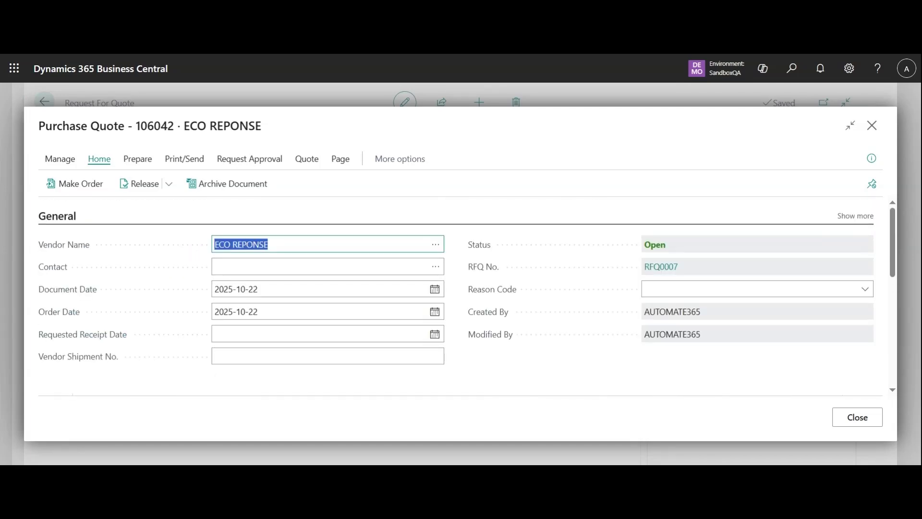
{"action": "scroll", "coordinate": [461, 295], "scroll_direction": "down", "scroll_amount": 5}
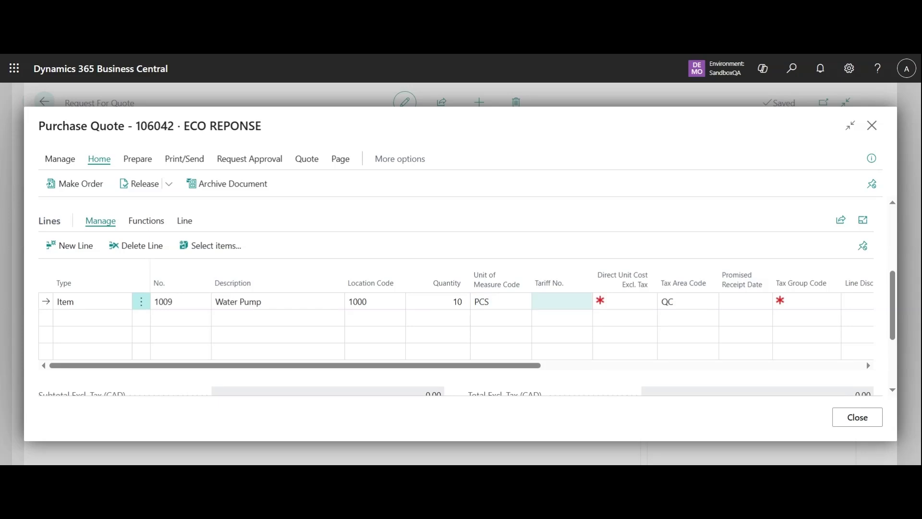
{"action": "left_click", "coordinate": [624, 301]}
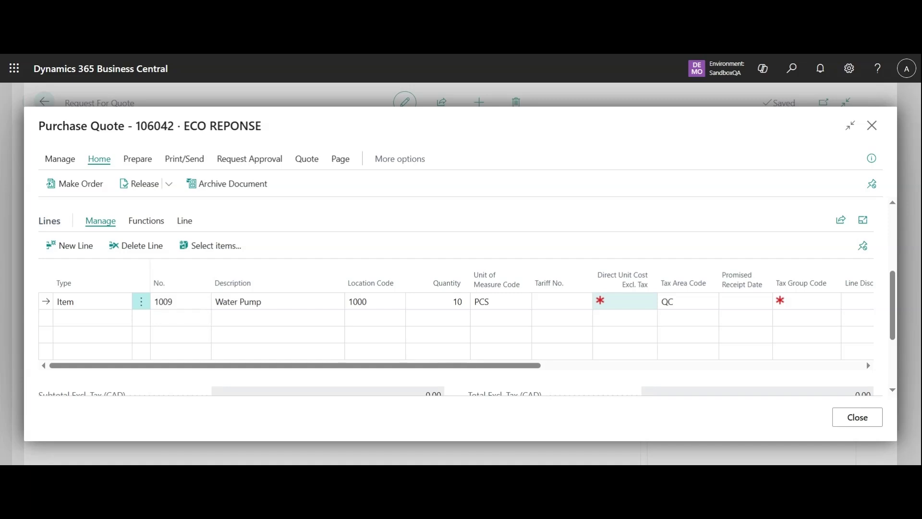
{"action": "left_click", "coordinate": [649, 301]}
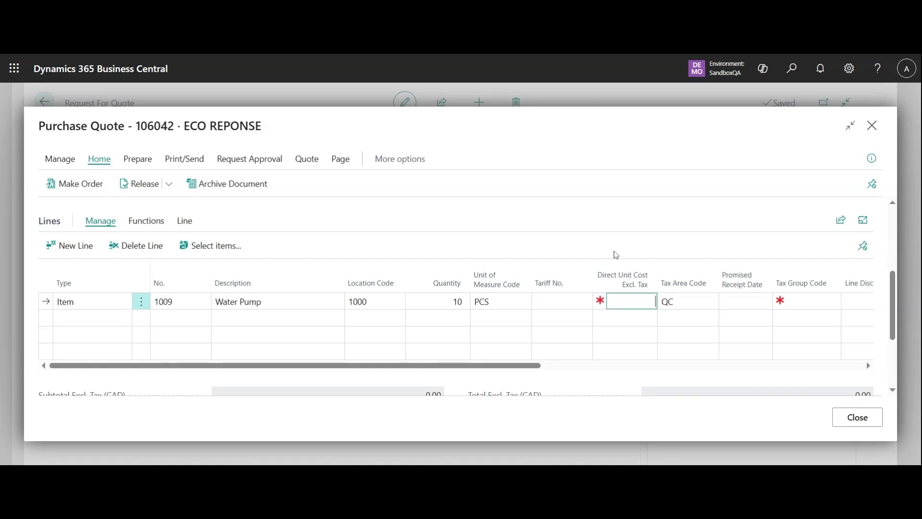
{"action": "type", "text": "250"}
{"action": "left_click", "coordinate": [617, 254]}
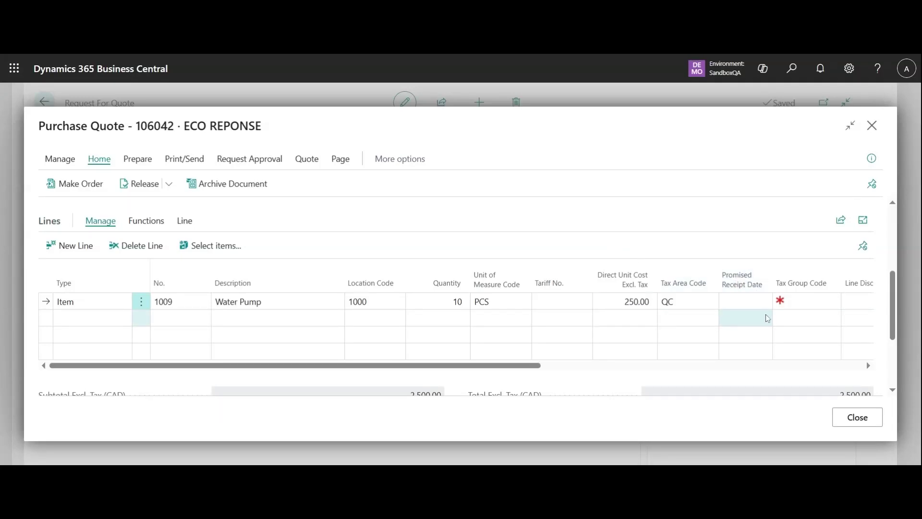
Step: Set the promised receipt date of the quote's Water Pump line to 2025-10-31
{"action": "left_click", "coordinate": [762, 302]}
{"action": "left_click", "coordinate": [764, 301]}
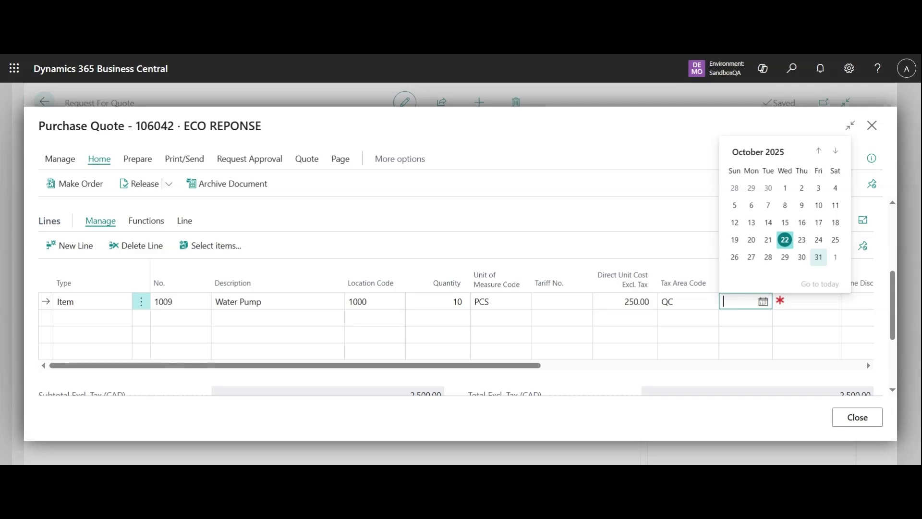
{"action": "left_click", "coordinate": [818, 257]}
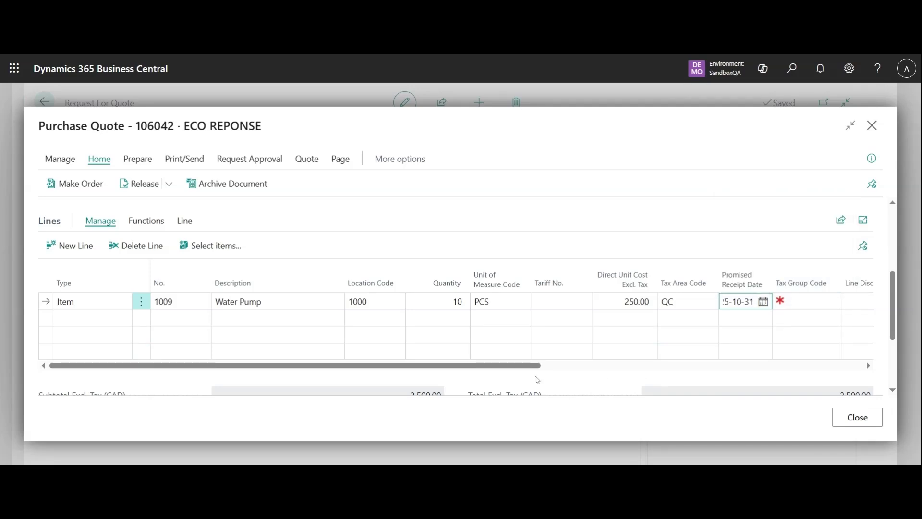
Step: Set the tax group code of the quote's Water Pump line to TAXABLE
{"action": "left_click_drag", "start_coordinate": [525, 368], "coordinate": [630, 344]}
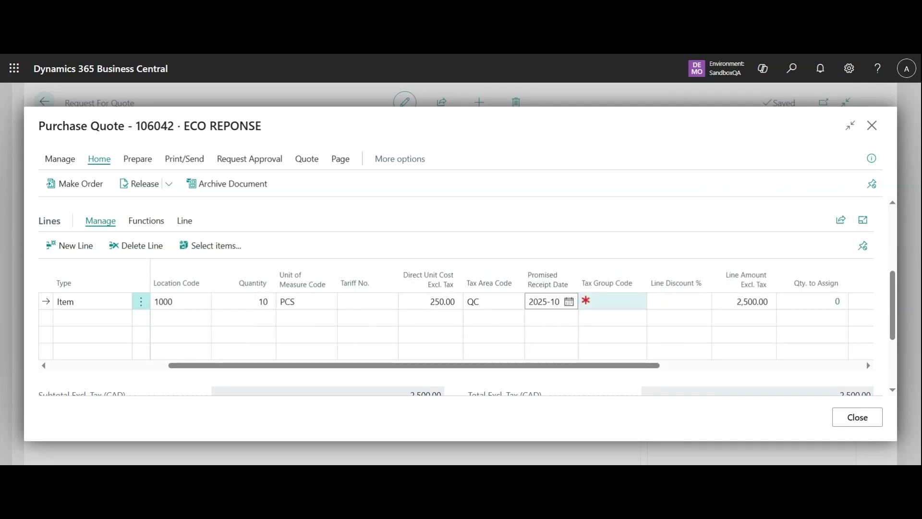
{"action": "left_click", "coordinate": [617, 301]}
{"action": "left_click", "coordinate": [638, 301]}
{"action": "left_click", "coordinate": [641, 374]}
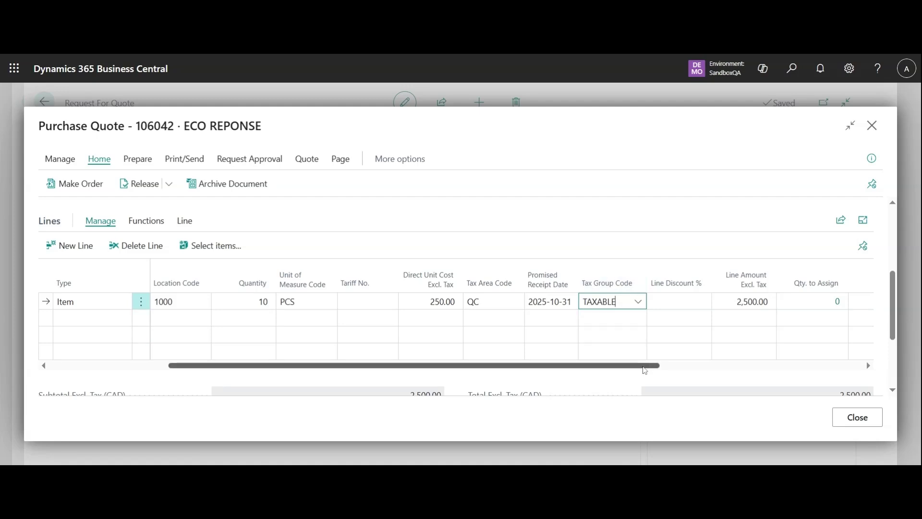
{"action": "left_click_drag", "start_coordinate": [646, 368], "coordinate": [671, 364]}
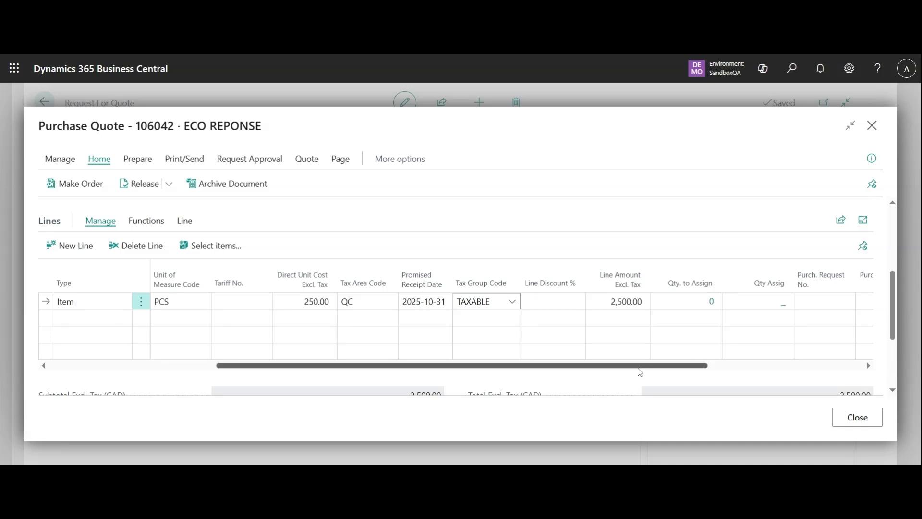
Step: Review the ECO REPONSE quote line, close the quote and check the vendors' figures in the related purchase quotes list
{"action": "scroll", "coordinate": [624, 373], "scroll_direction": "right", "scroll_amount": 5}
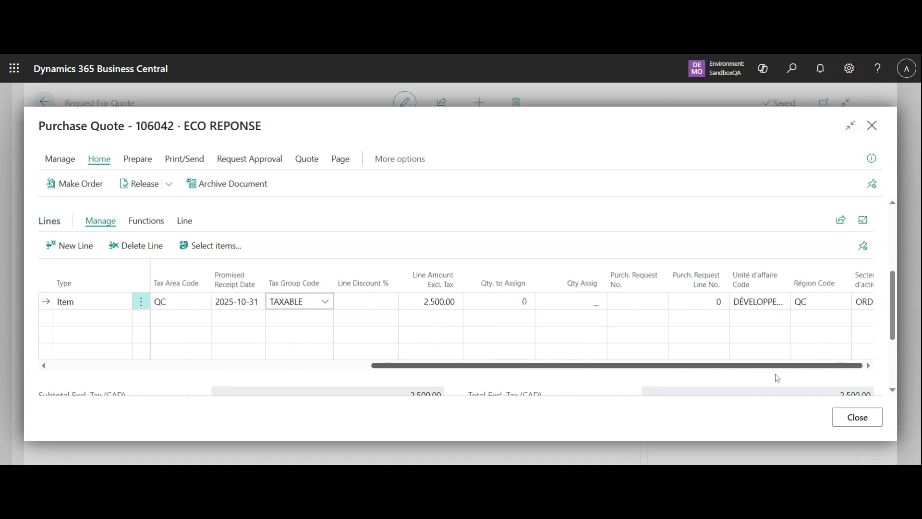
{"action": "scroll", "coordinate": [480, 382], "scroll_direction": "left", "scroll_amount": 5}
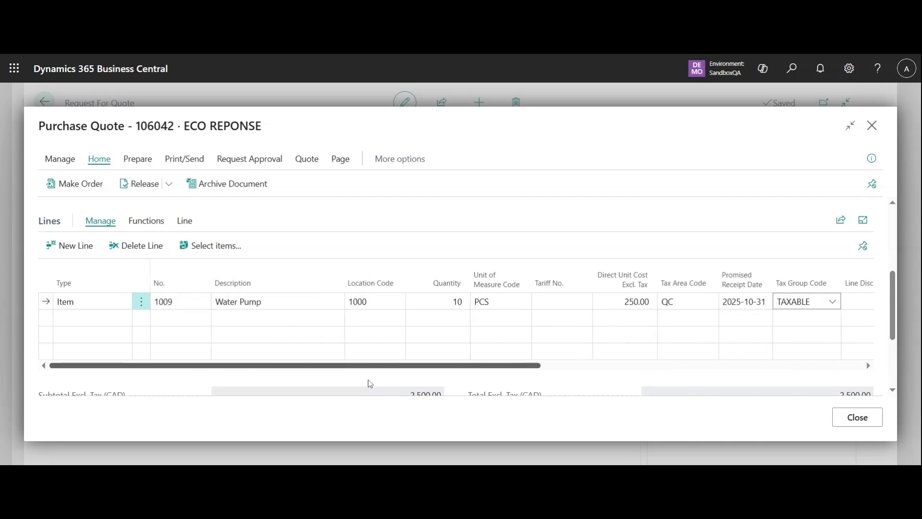
{"action": "left_click", "coordinate": [865, 429]}
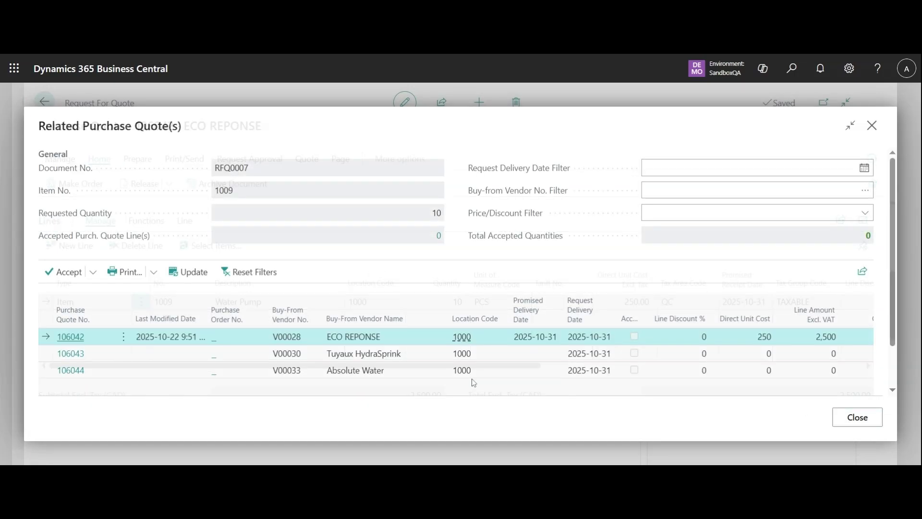
{"action": "scroll", "coordinate": [508, 332], "scroll_direction": "down", "scroll_amount": 1}
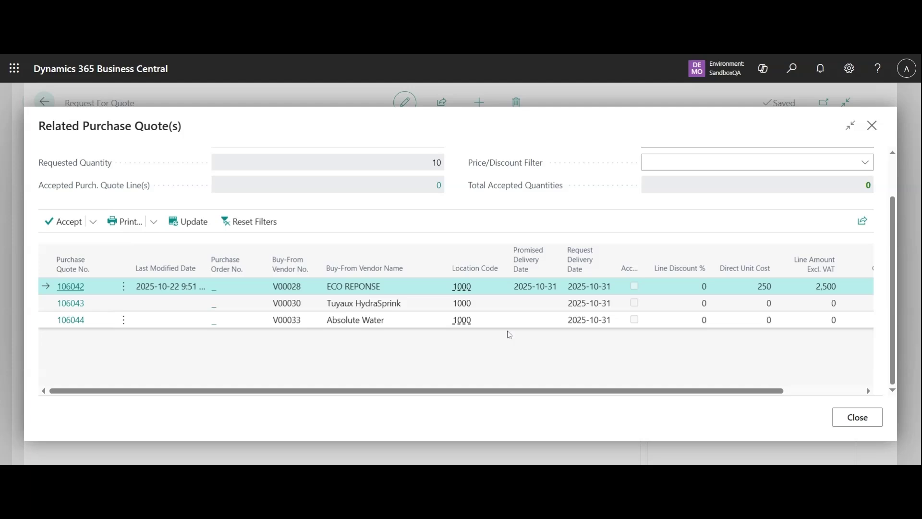
{"action": "left_click_drag", "start_coordinate": [556, 399], "coordinate": [618, 399]}
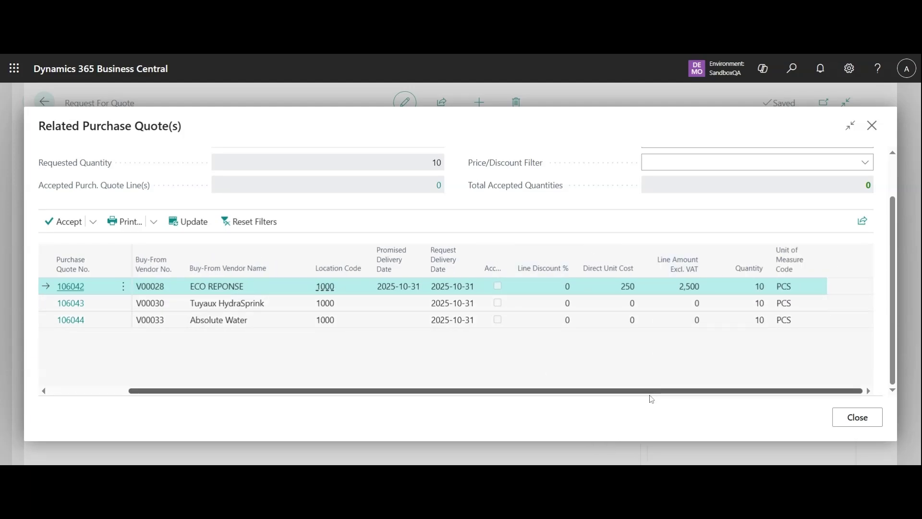
{"action": "left_click_drag", "start_coordinate": [651, 399], "coordinate": [241, 395]}
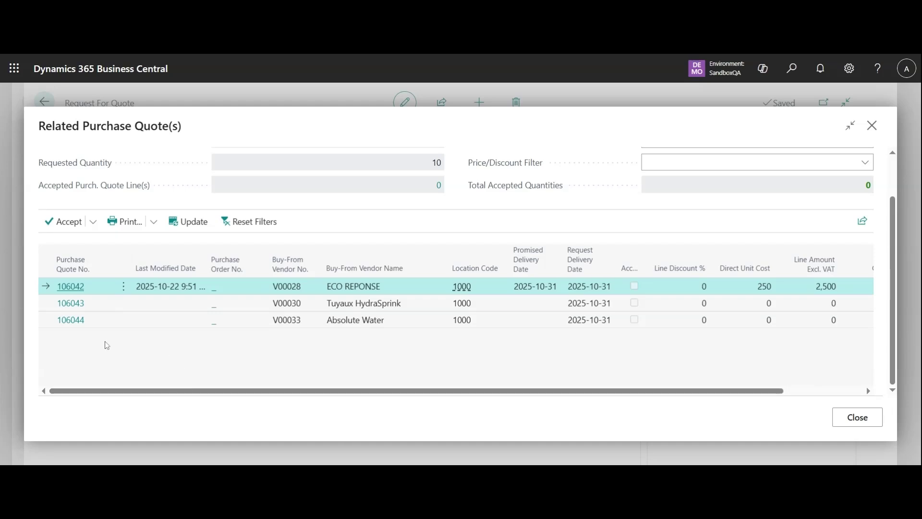
Step: Open the Tuyaux HydraSprink purchase quote and set its Water Pump line's direct unit cost excluding tax to 300
{"action": "left_click", "coordinate": [164, 304]}
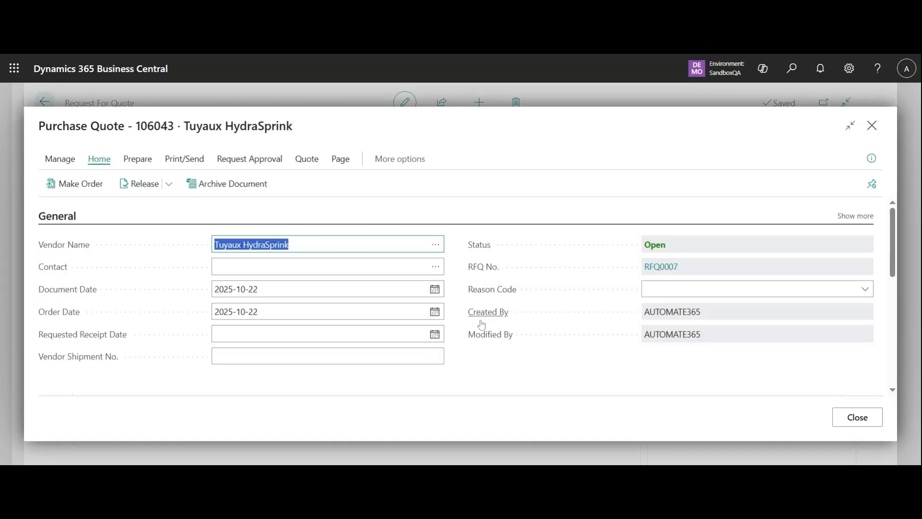
{"action": "scroll", "coordinate": [480, 324], "scroll_direction": "down", "scroll_amount": 5}
{"action": "left_click", "coordinate": [624, 241]}
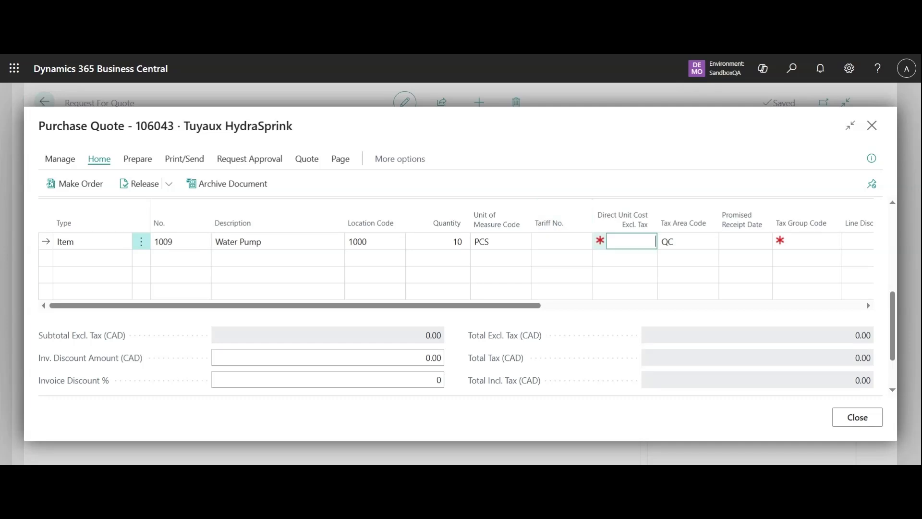
{"action": "type", "text": "300"}
{"action": "key", "text": "Tab"}
Step: Set the Tuyaux HydraSprink line's promised receipt date to 2025-10-31 and its tax group code to TAXABLE
{"action": "key", "text": "Tab"}
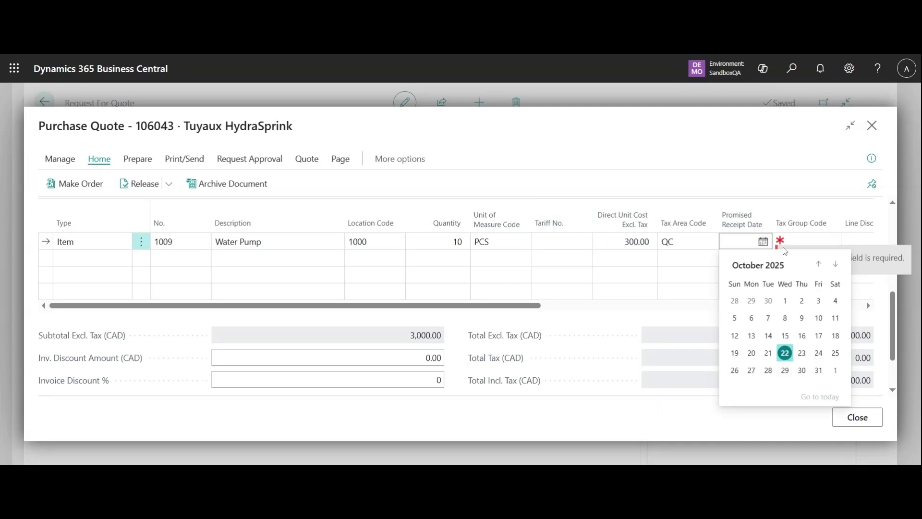
{"action": "left_click", "coordinate": [819, 370]}
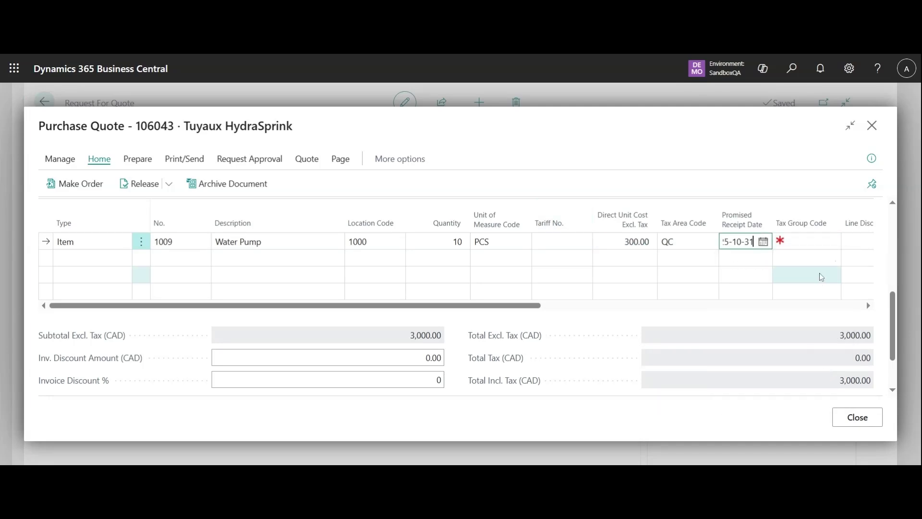
{"action": "left_click", "coordinate": [812, 241]}
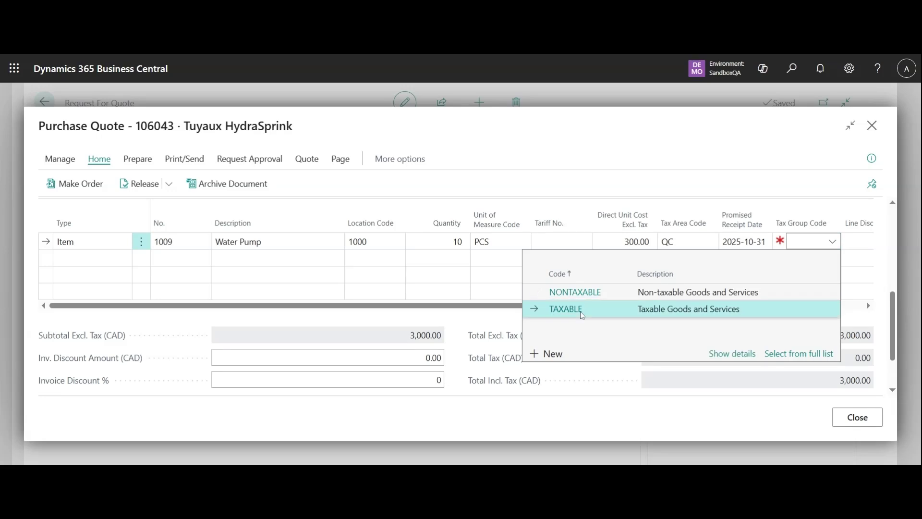
{"action": "left_click", "coordinate": [632, 309]}
Step: Give the Tuyaux HydraSprink Water Pump line a 15% line discount and close the quote
{"action": "key", "text": "Tab"}
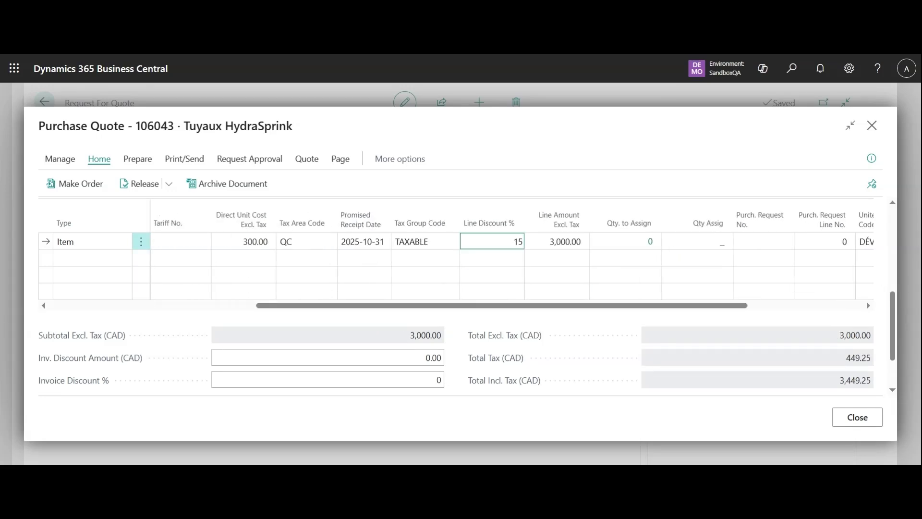
{"action": "type", "text": "15"}
{"action": "left_click", "coordinate": [501, 186]}
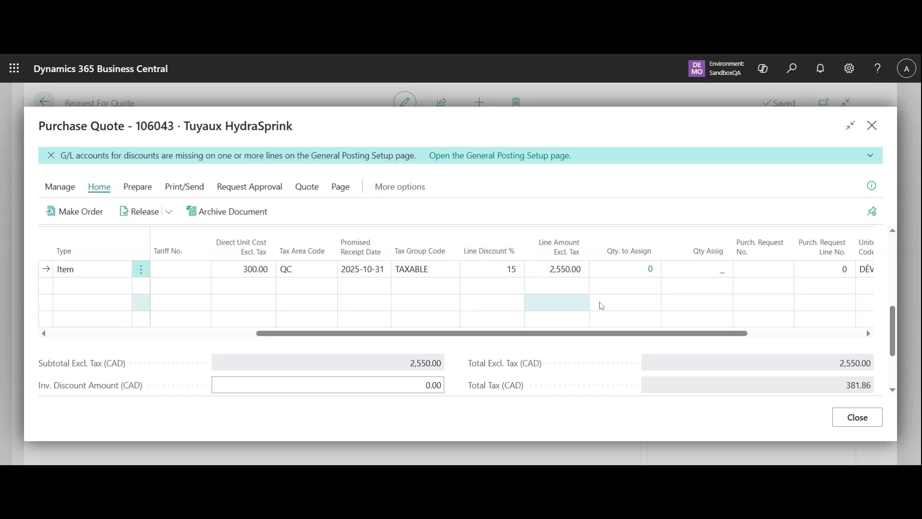
{"action": "left_click", "coordinate": [851, 418]}
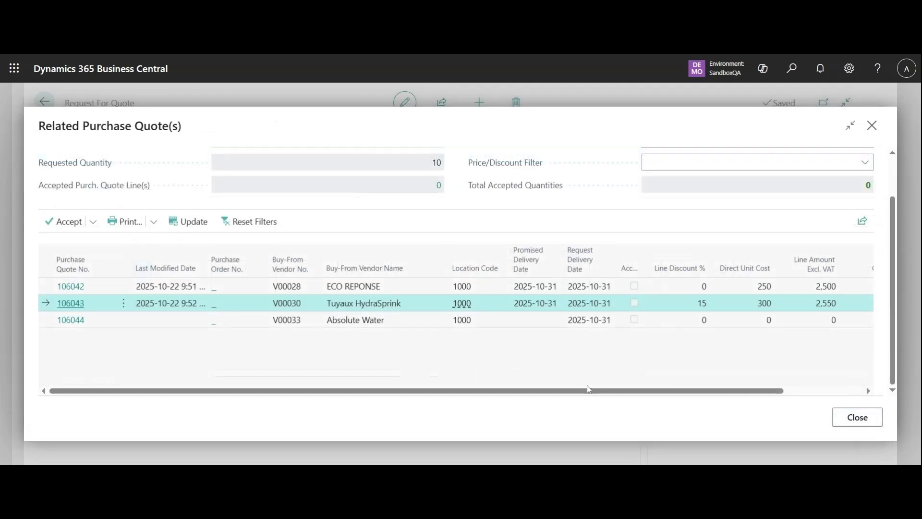
Step: Open the Absolute Water purchase quote and set its Water Pump line's direct unit cost excluding tax to 300
{"action": "left_click_drag", "start_coordinate": [589, 390], "coordinate": [447, 391]}
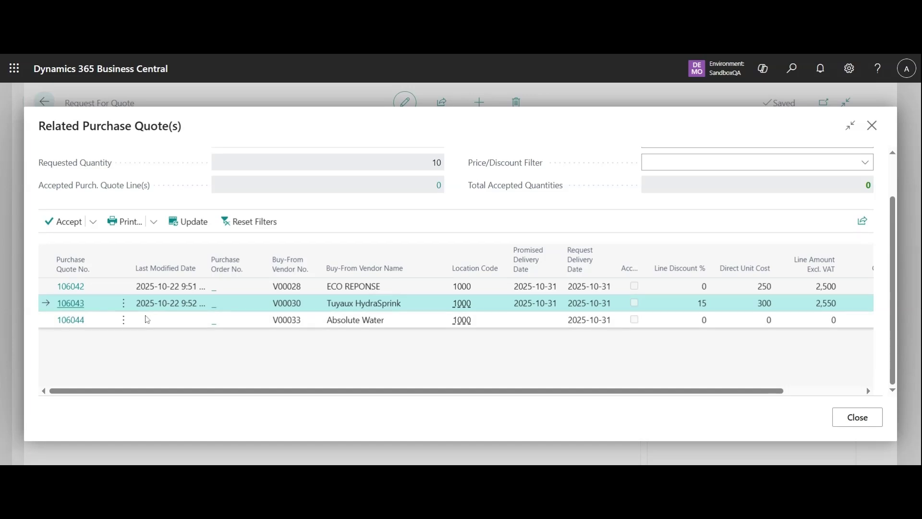
{"action": "left_click", "coordinate": [76, 321]}
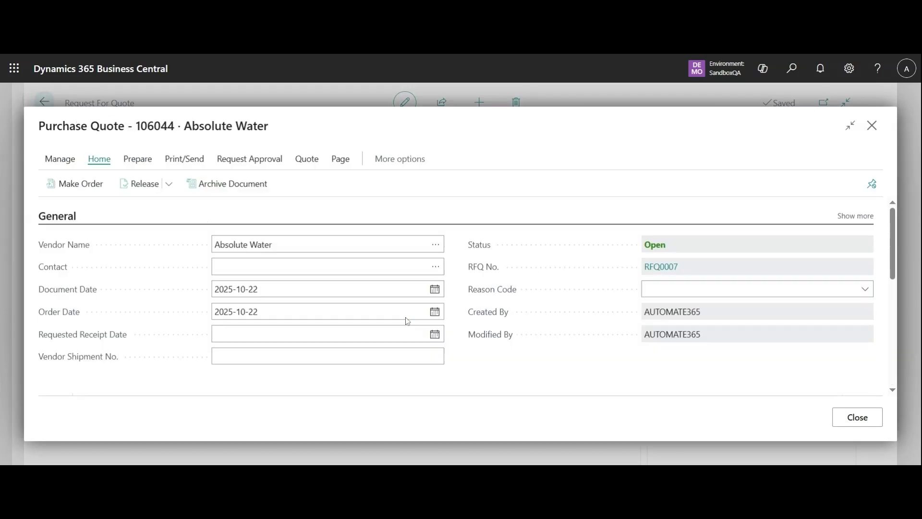
{"action": "scroll", "coordinate": [407, 321], "scroll_direction": "down", "scroll_amount": 5}
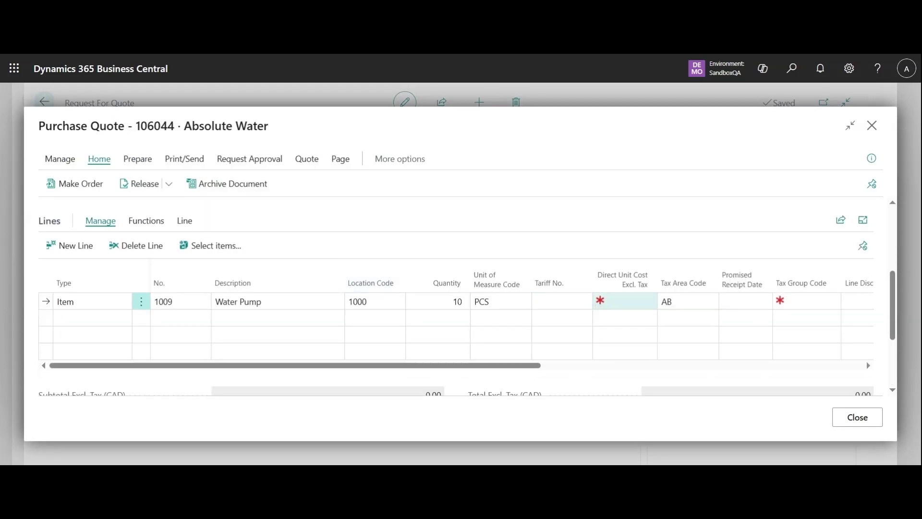
{"action": "type", "text": "00"}
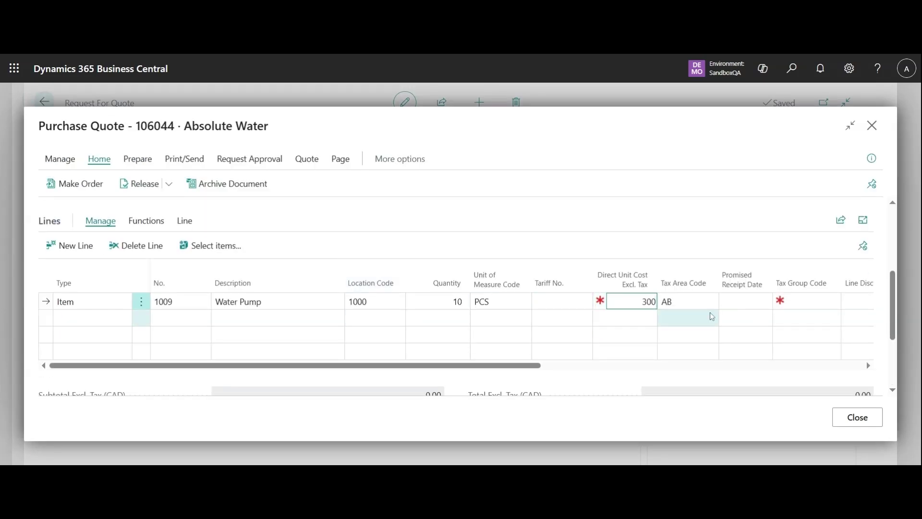
Step: Set the Absolute Water line's promised receipt date to 2025-11-01 and tax group code to TAXABLE, closing the quote when done
{"action": "left_click", "coordinate": [764, 303]}
{"action": "left_click", "coordinate": [764, 303]}
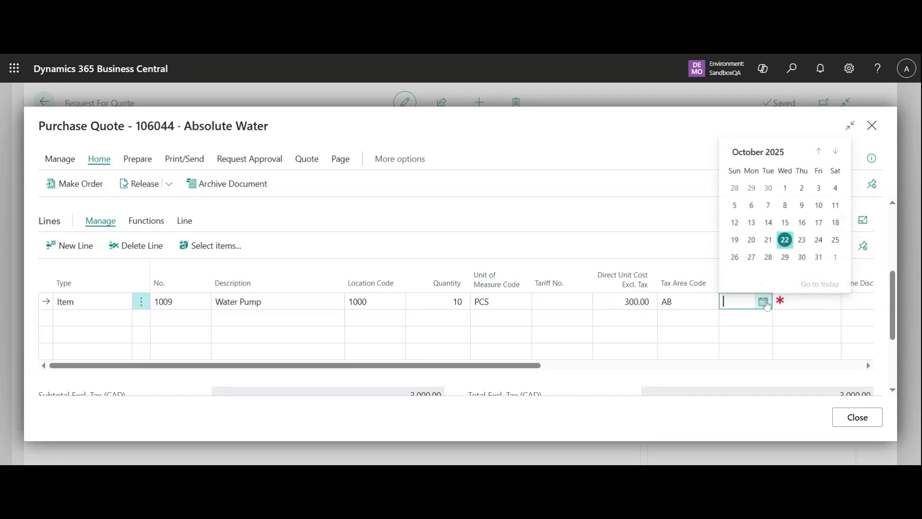
{"action": "left_click", "coordinate": [836, 259]}
{"action": "left_click", "coordinate": [831, 301]}
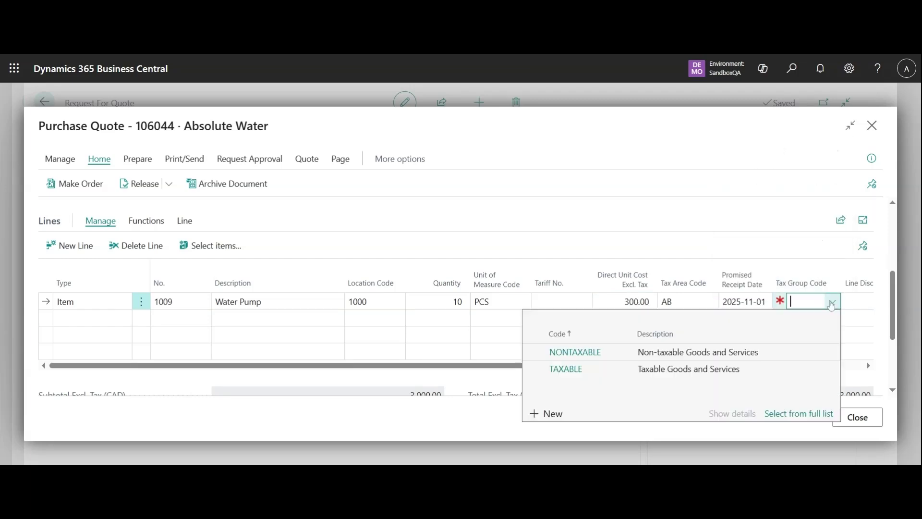
{"action": "left_click", "coordinate": [680, 372]}
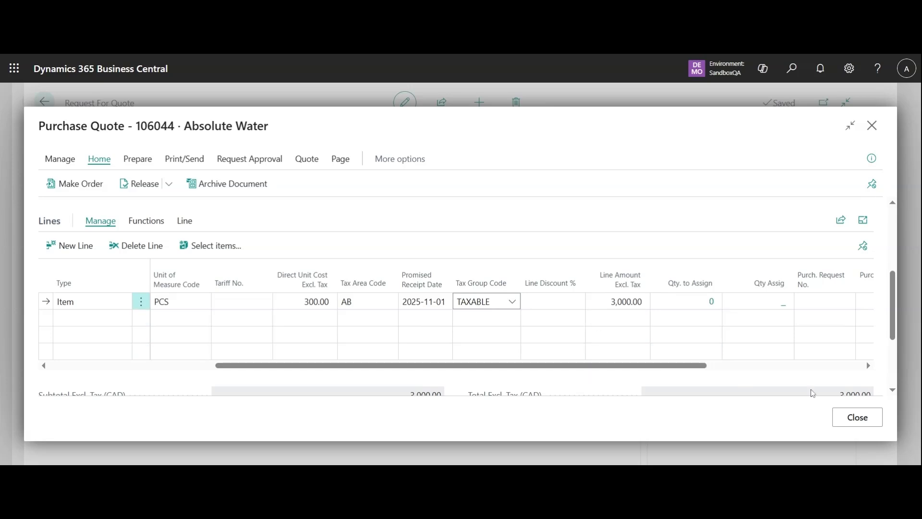
{"action": "left_click", "coordinate": [842, 424]}
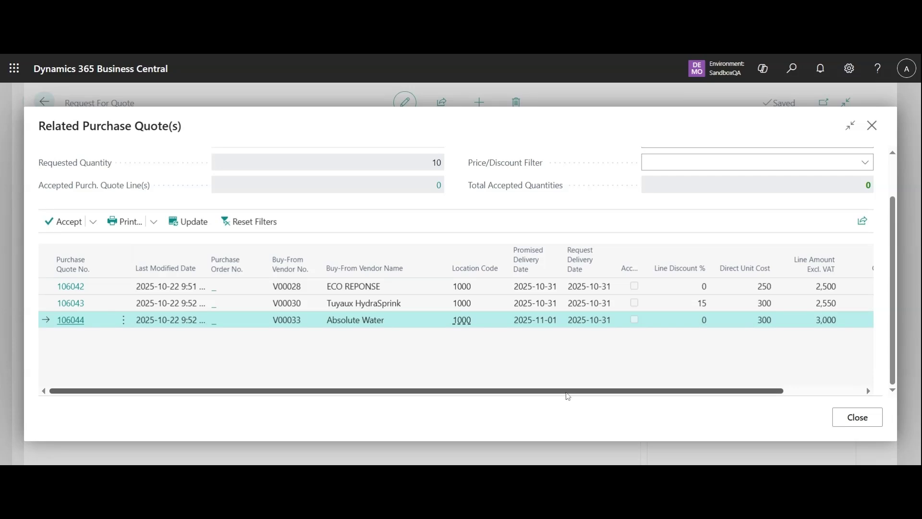
Step: Compare the three vendors' quotes, accept the ECO REPONSE quote and return to the request for quote
{"action": "left_click_drag", "start_coordinate": [572, 397], "coordinate": [648, 404]}
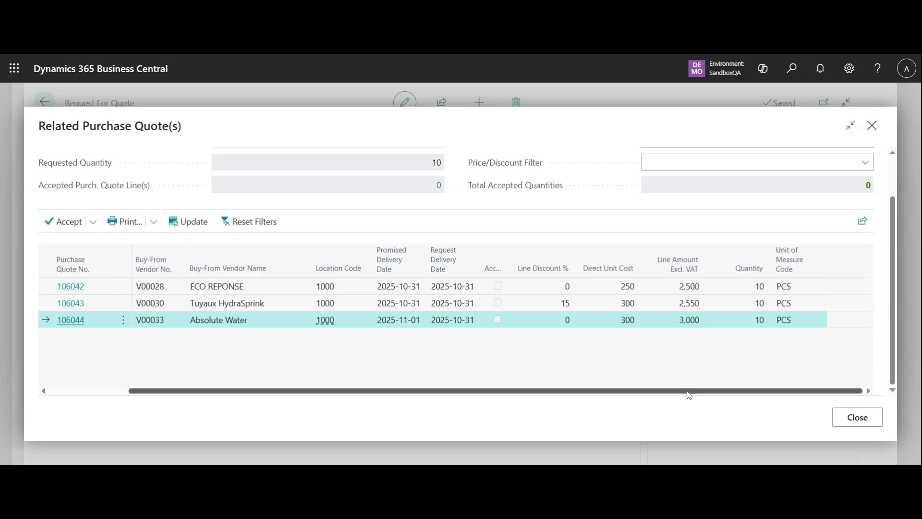
{"action": "left_click_drag", "start_coordinate": [687, 391], "coordinate": [487, 411]}
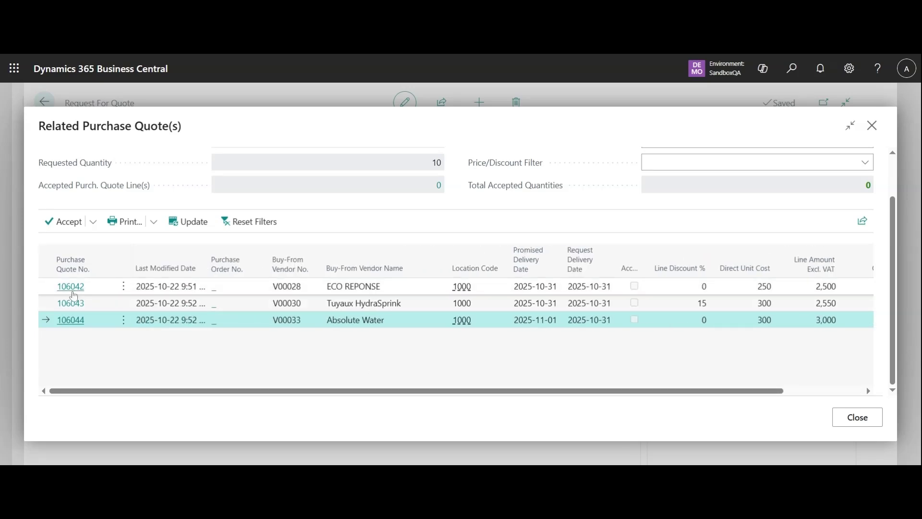
{"action": "left_click", "coordinate": [54, 291]}
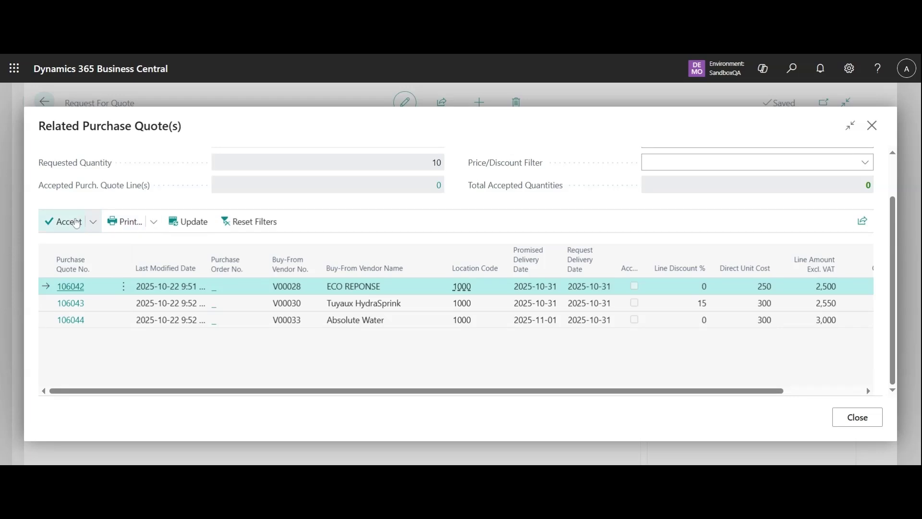
{"action": "left_click", "coordinate": [76, 223]}
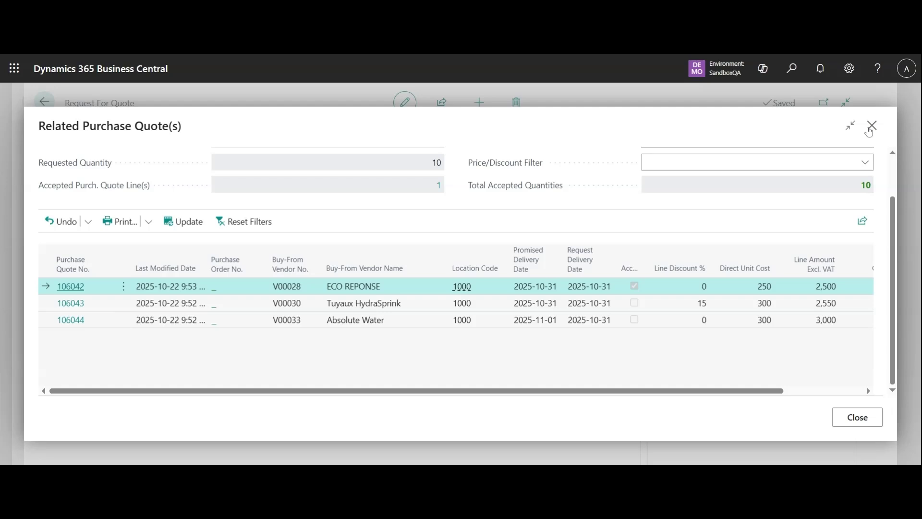
{"action": "left_click", "coordinate": [870, 129]}
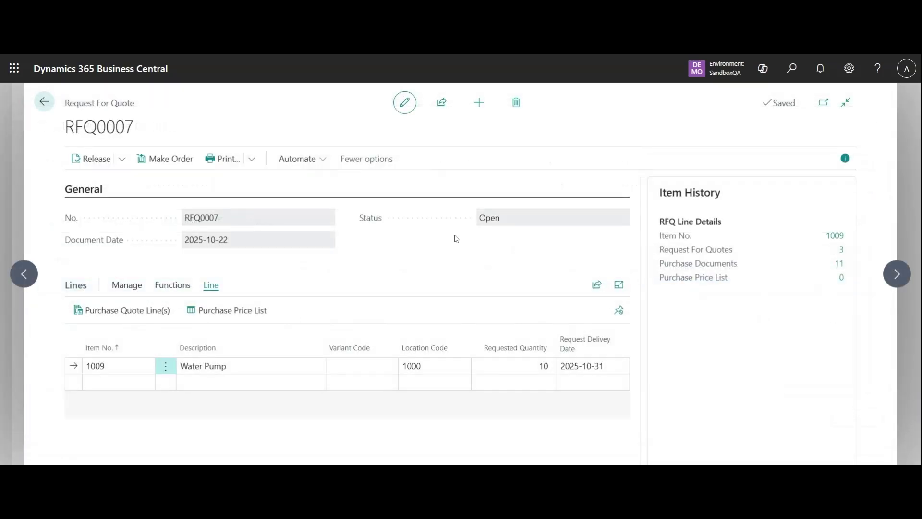
Step: Create the purchase order for the request's accepted purchase quote
{"action": "left_click", "coordinate": [164, 161]}
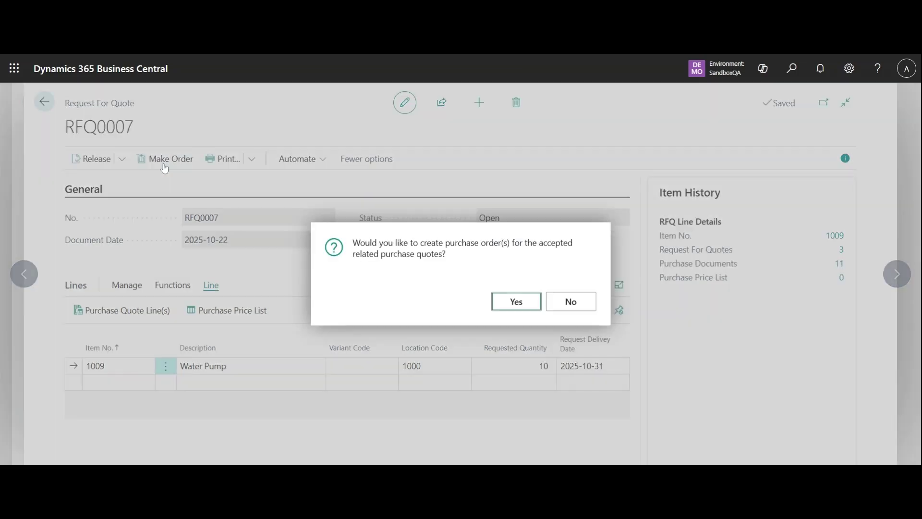
{"action": "left_click", "coordinate": [510, 303]}
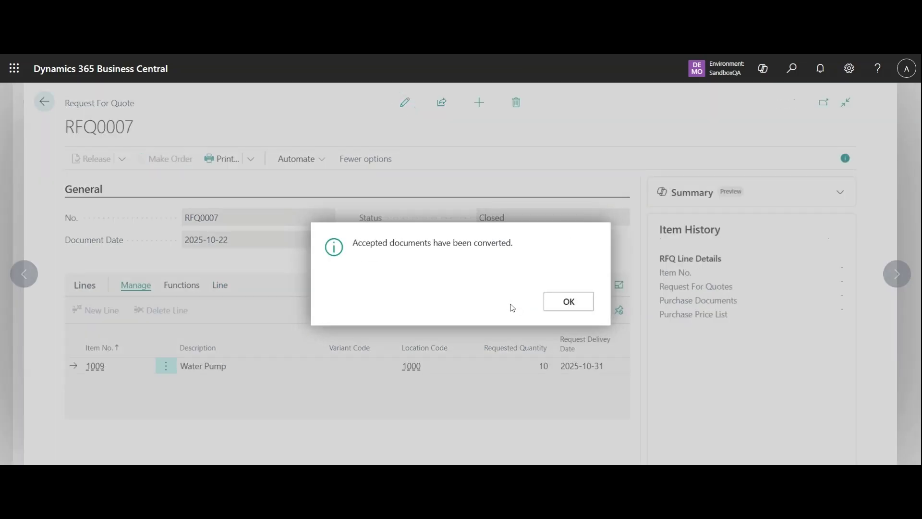
{"action": "left_click", "coordinate": [569, 302]}
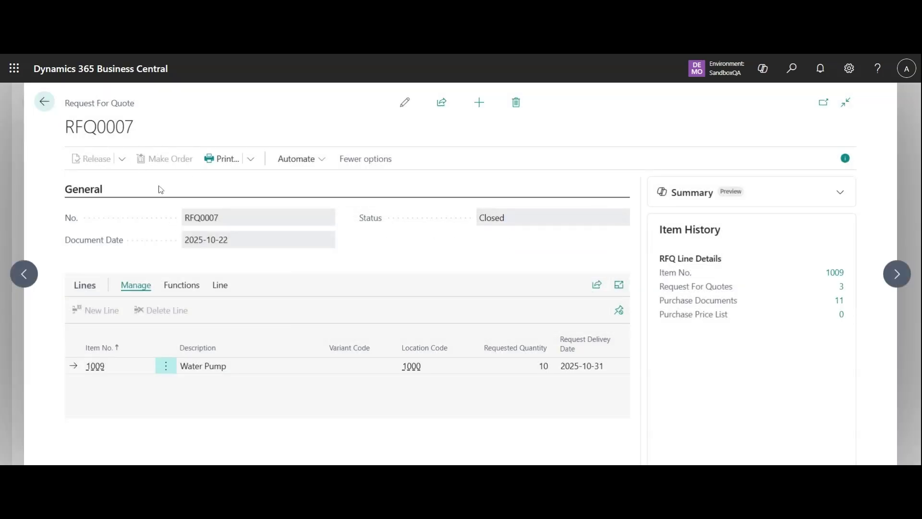
Step: Open the ECO REPONSE purchase order from the Water Pump line's related purchase quotes, review its details and totals, and close it
{"action": "left_click", "coordinate": [219, 286]}
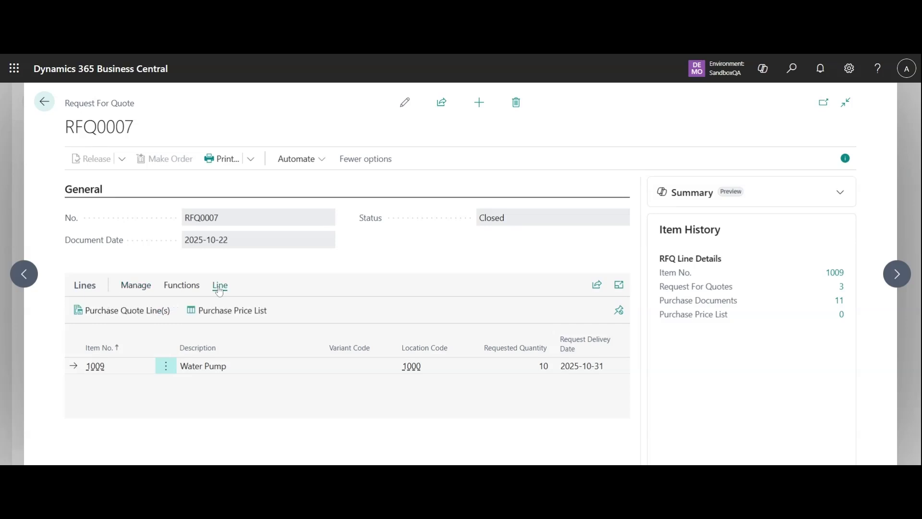
{"action": "left_click", "coordinate": [128, 311]}
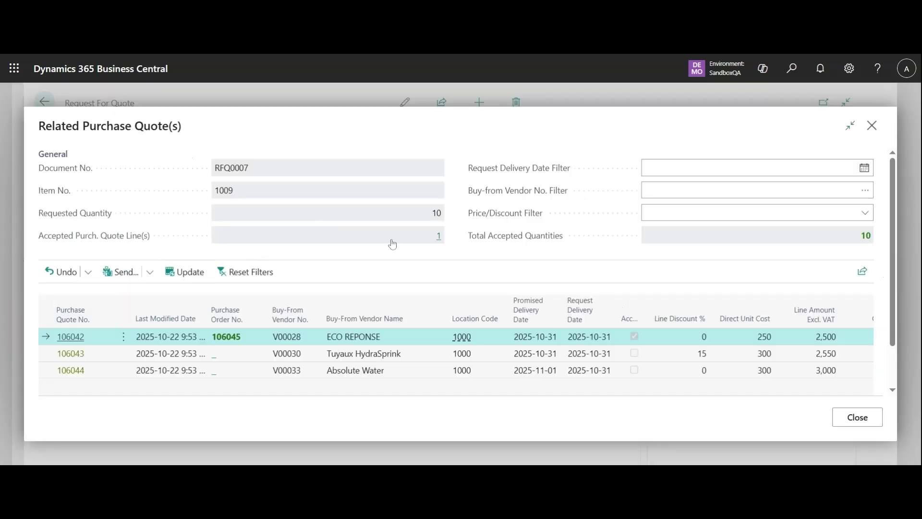
{"action": "left_click", "coordinate": [226, 337]}
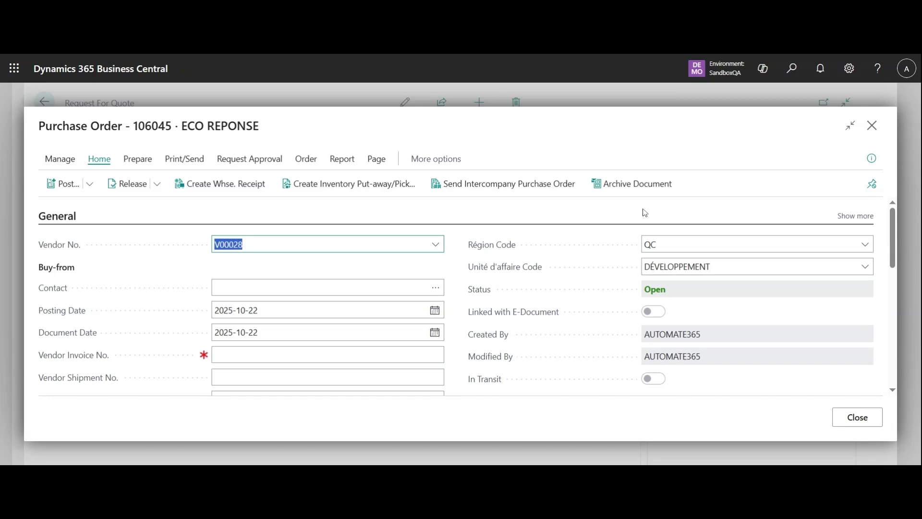
{"action": "scroll", "coordinate": [646, 213], "scroll_direction": "down", "scroll_amount": 10}
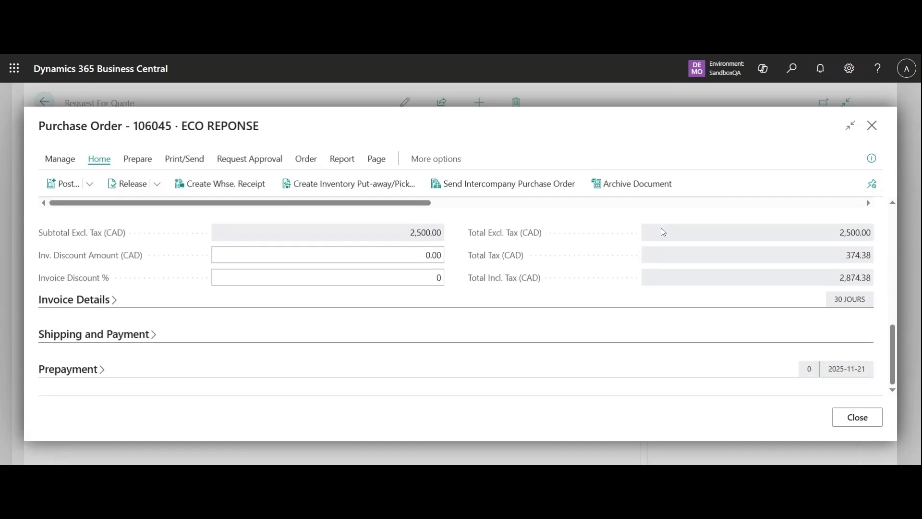
{"action": "scroll", "coordinate": [614, 288], "scroll_direction": "up", "scroll_amount": 10}
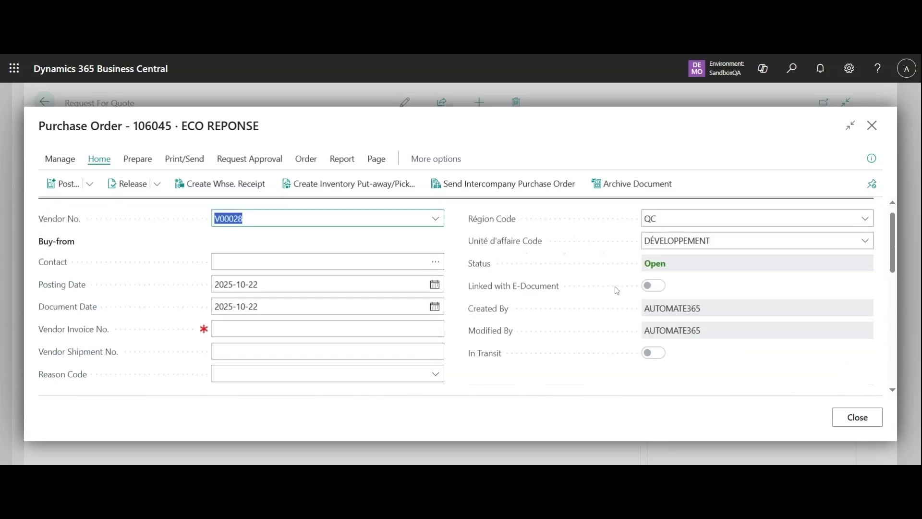
{"action": "scroll", "coordinate": [617, 290], "scroll_direction": "up", "scroll_amount": 1}
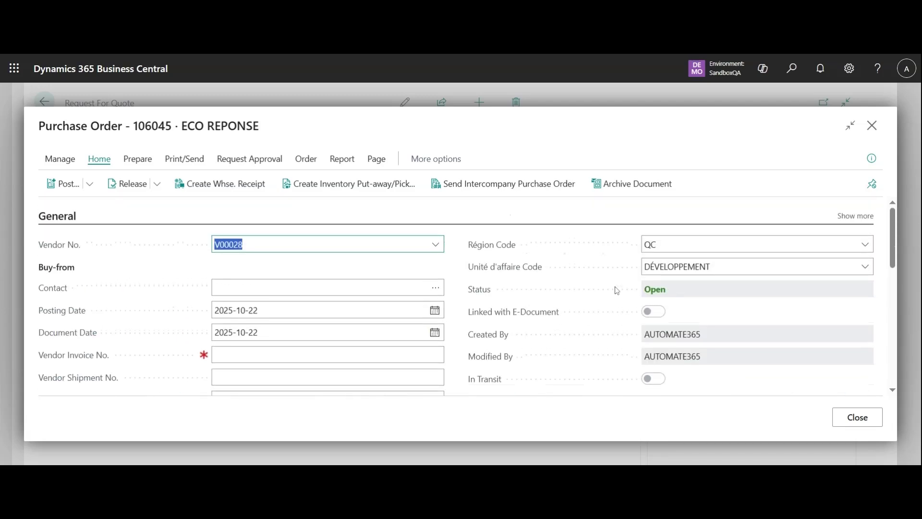
{"action": "left_click", "coordinate": [872, 126]}
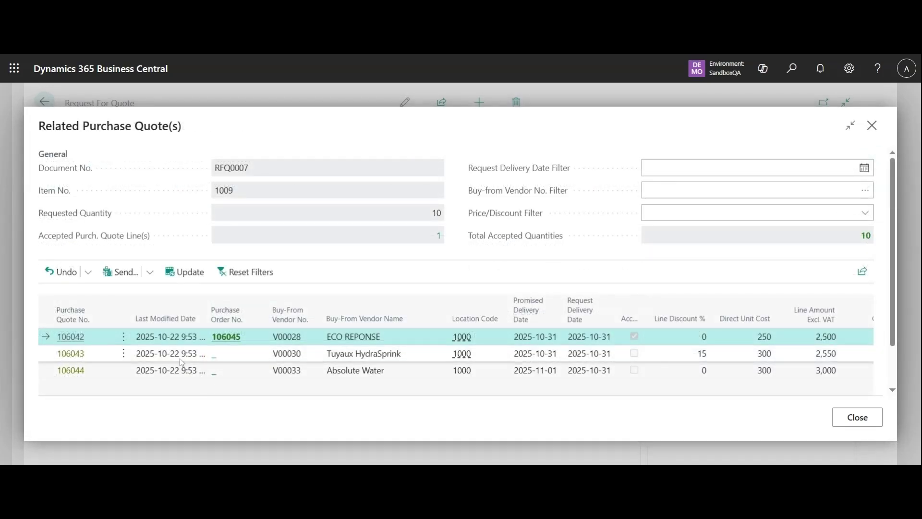